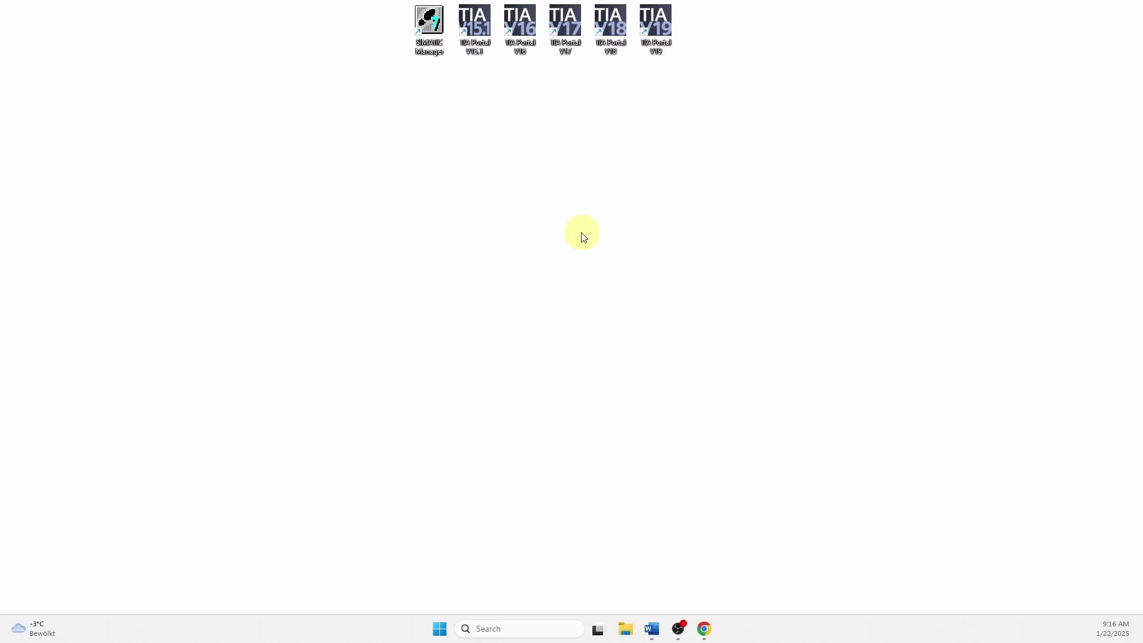
# Step: Open the wired Ethernet adapter's page under Network & internet in Windows Settings
pyautogui.click(440, 629)
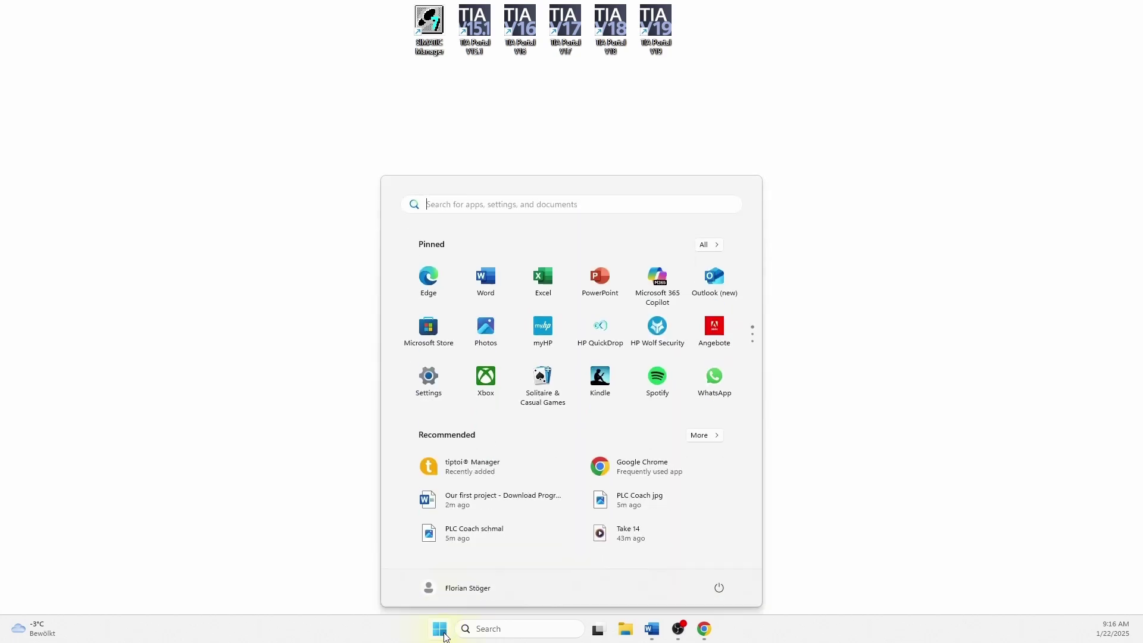
pyautogui.click(426, 382)
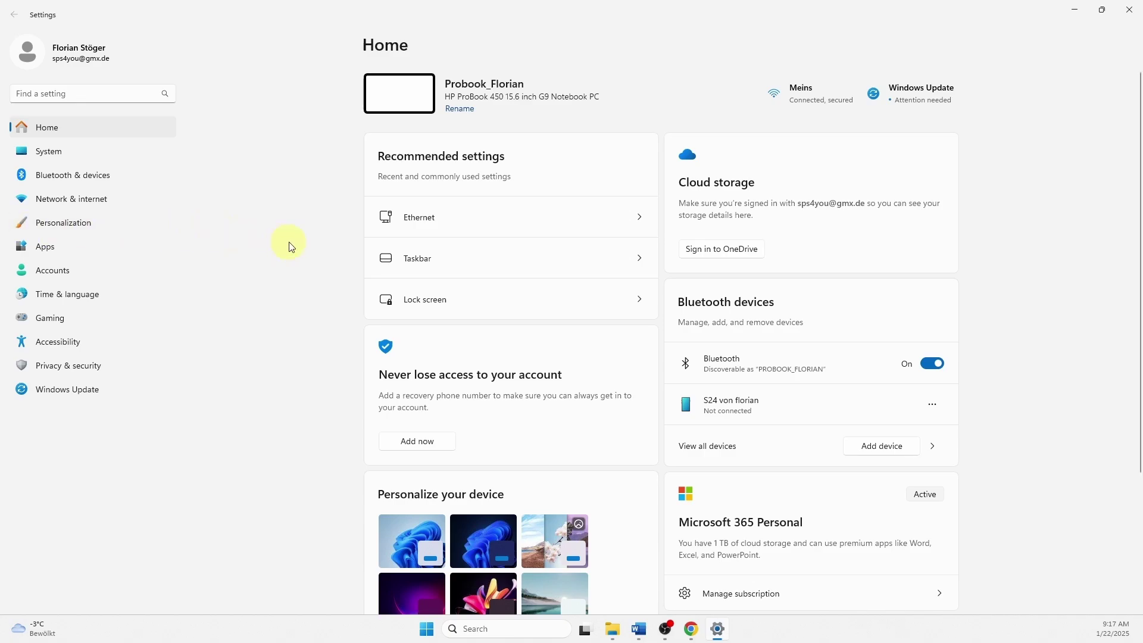
pyautogui.click(97, 201)
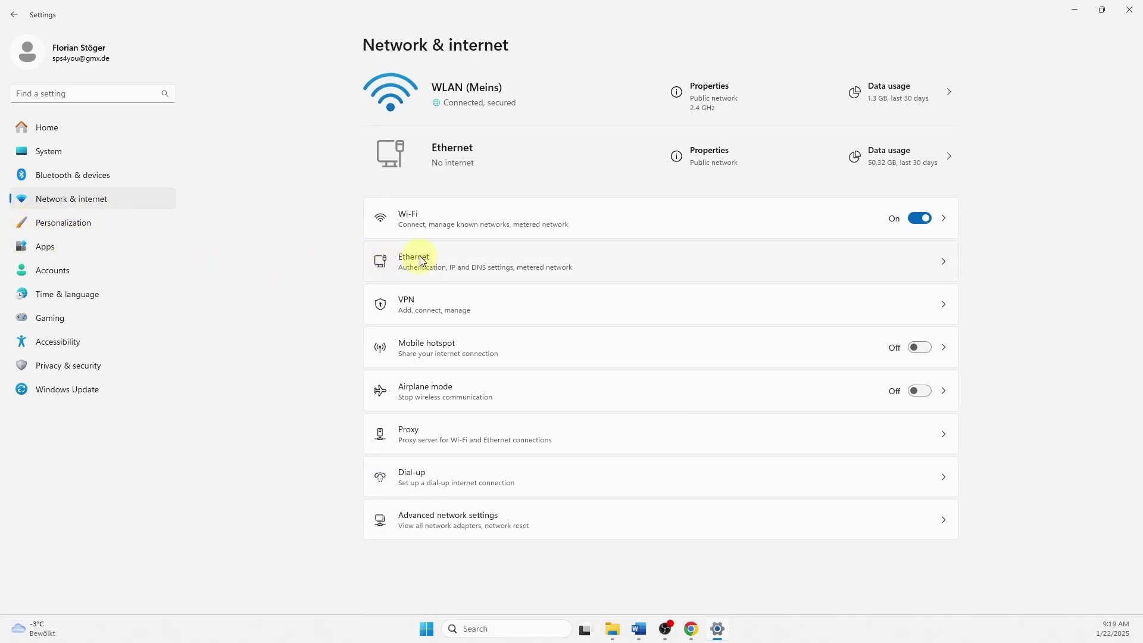
pyautogui.click(439, 264)
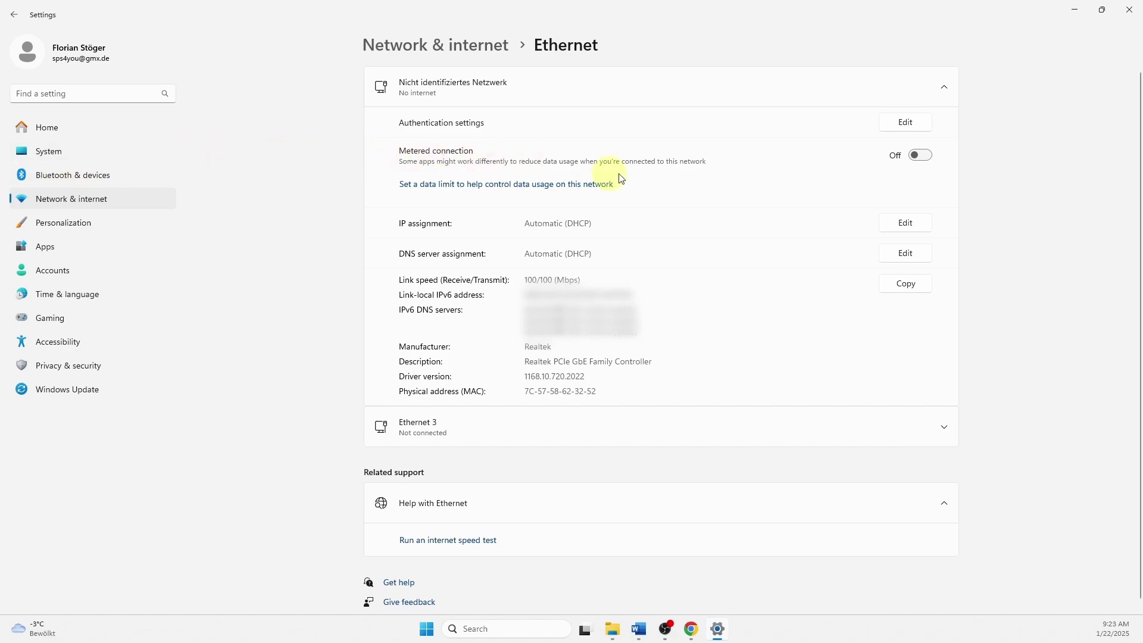
# Step: Switch the Ethernet adapter to manual IPv4 with 192.168.0.99 and mask 255.255.255.0, and save
pyautogui.click(905, 223)
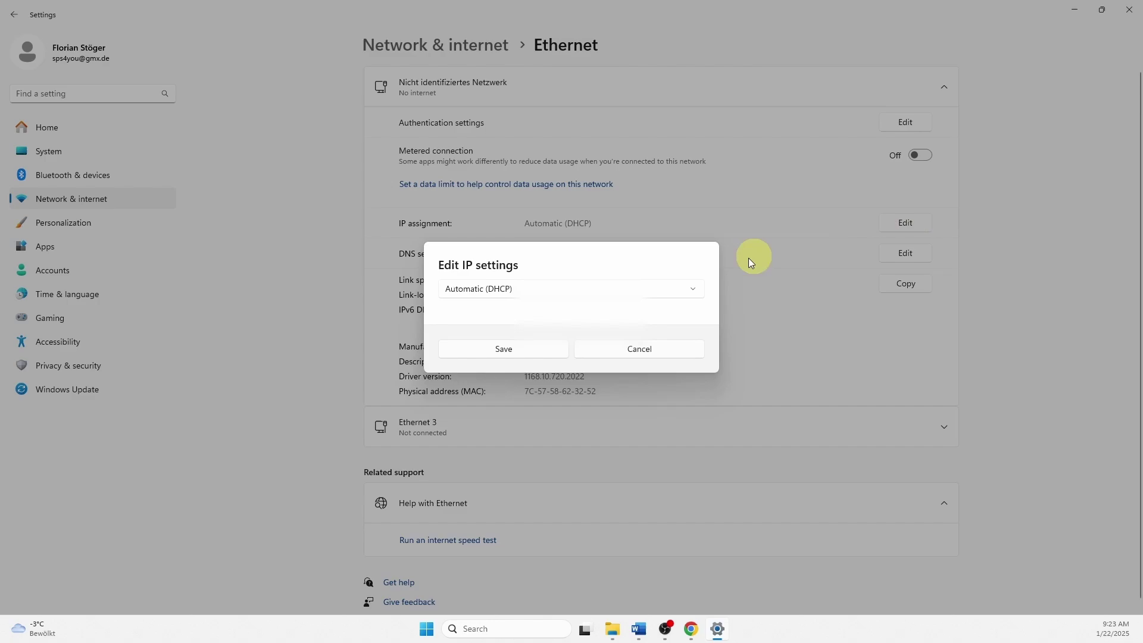
pyautogui.click(658, 289)
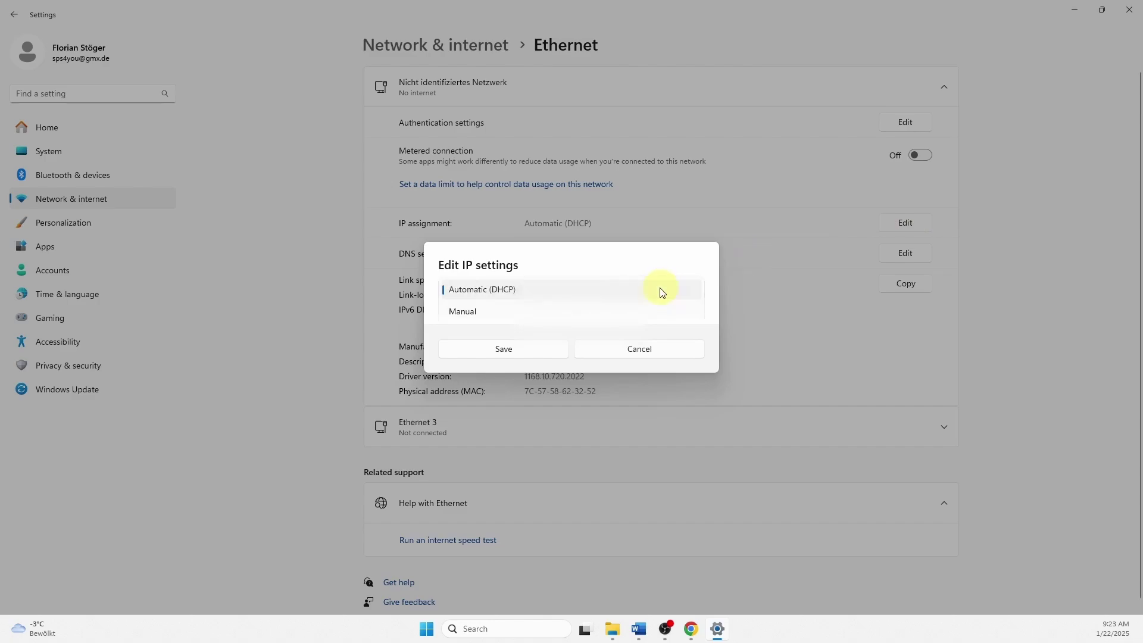
pyautogui.click(500, 312)
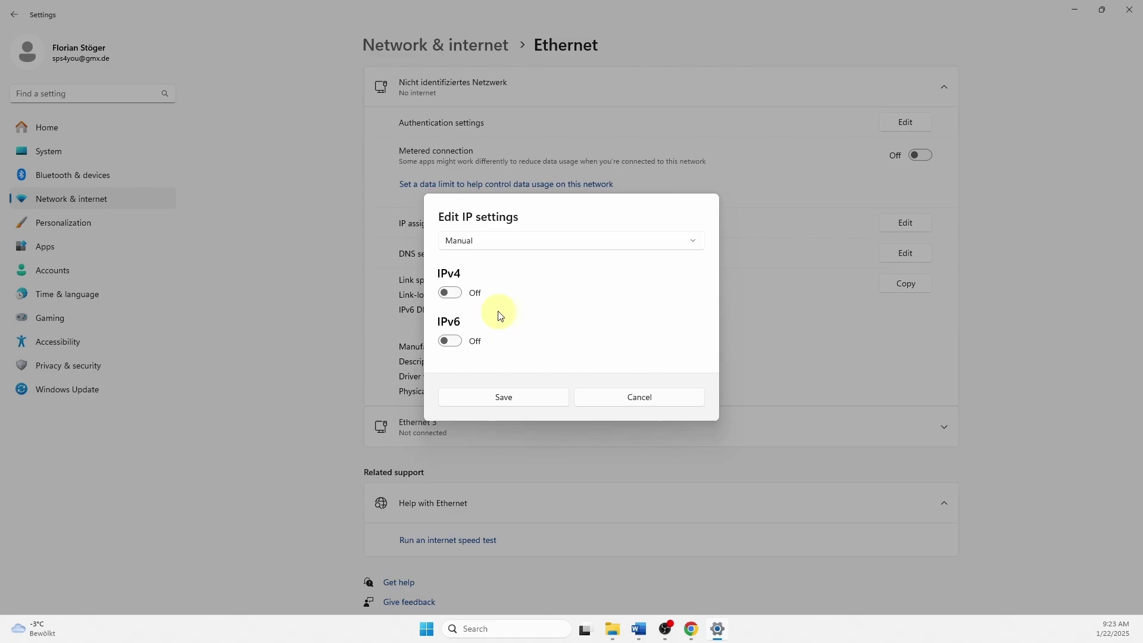
pyautogui.click(448, 293)
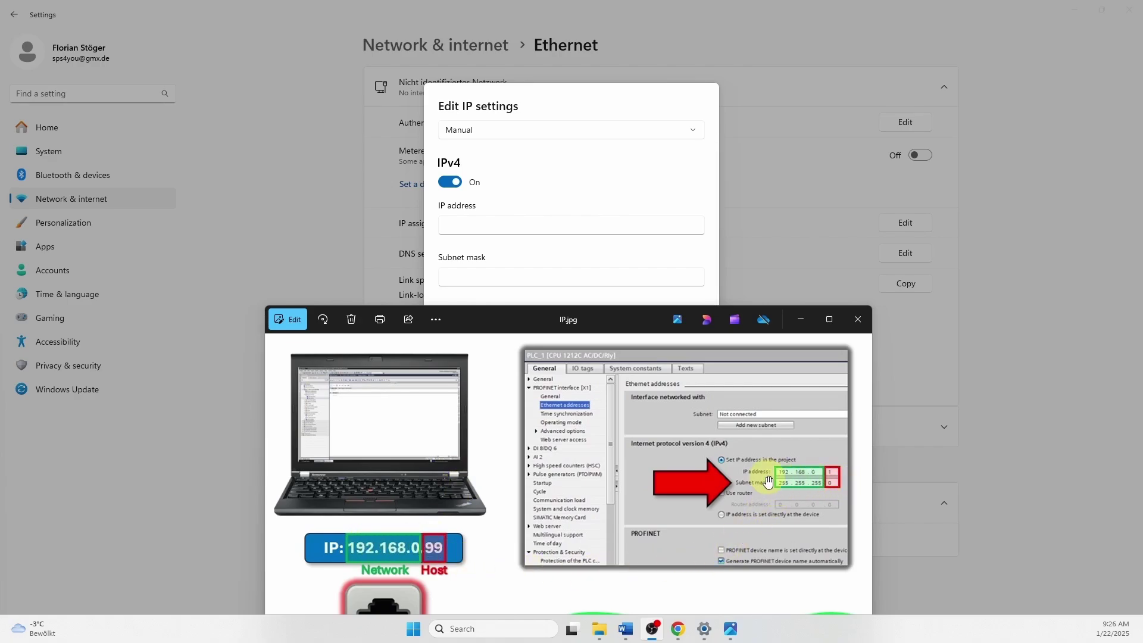
pyautogui.click(460, 224)
pyautogui.write('1')
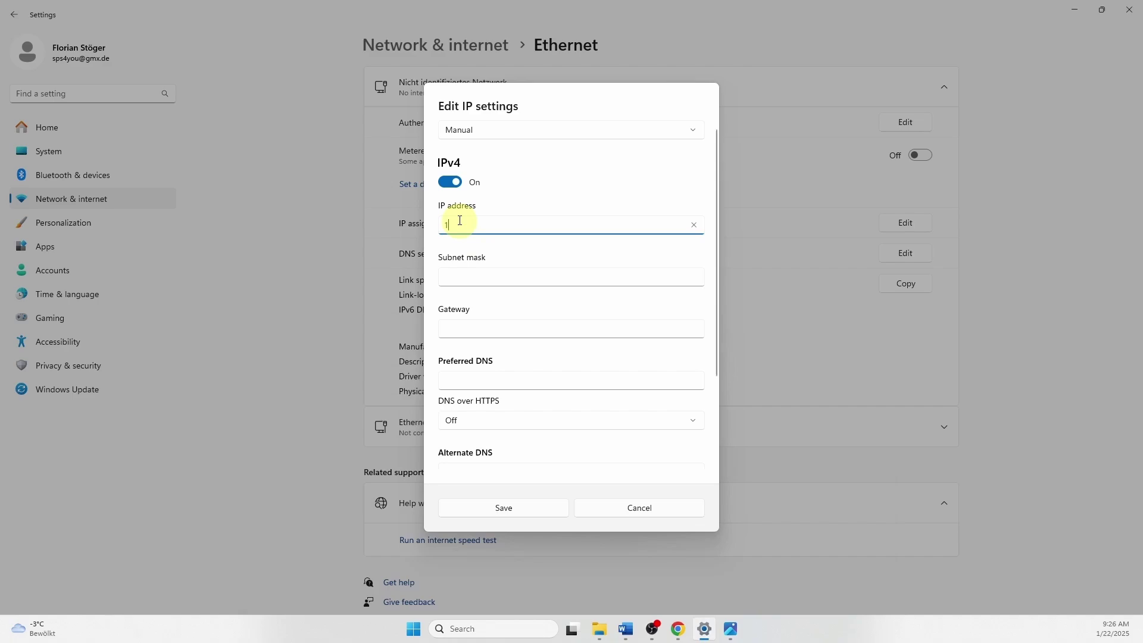
pyautogui.write('92.168.0.99')
pyautogui.click(476, 275)
pyautogui.write('255.255.255.0')
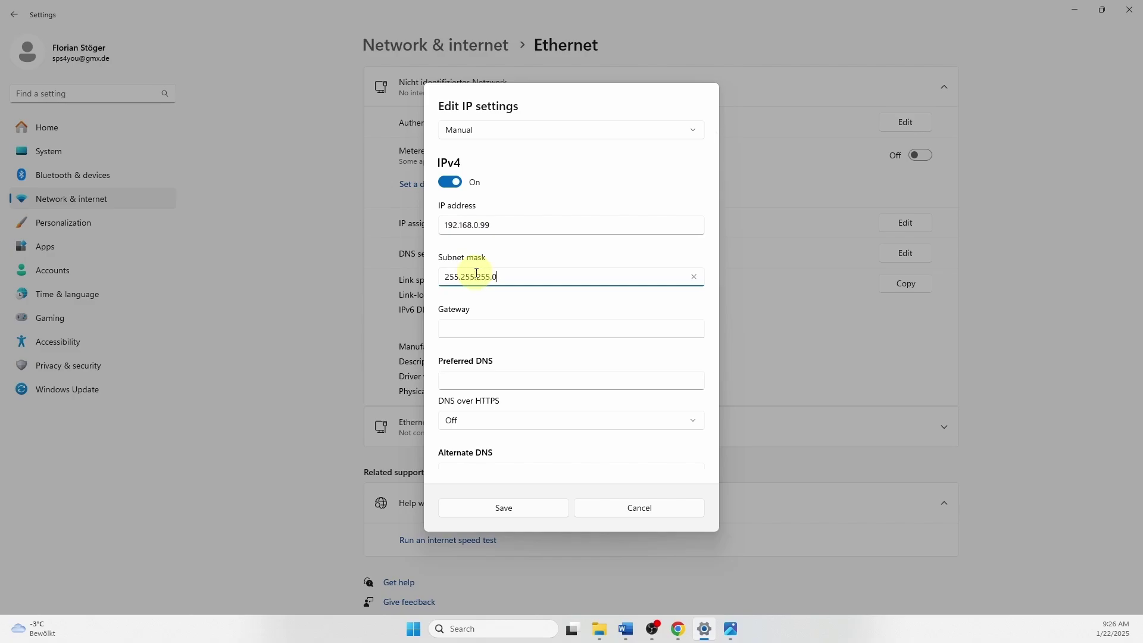
pyautogui.click(515, 509)
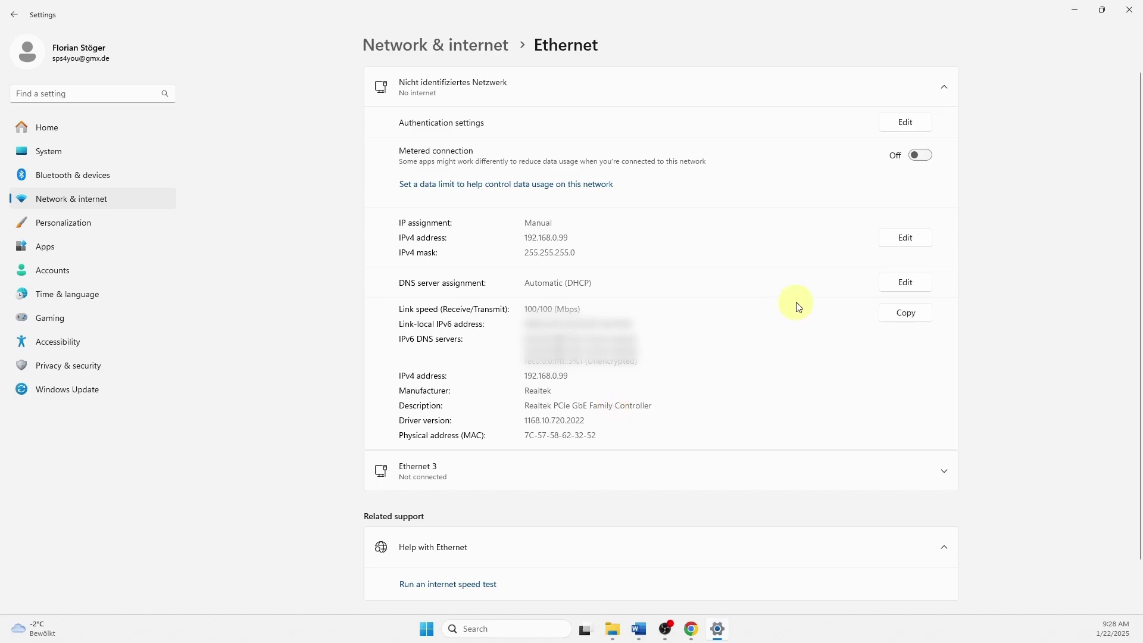
# Step: Snip the IPv4 address 192.168.0.99, Manufacturer and Description rows with Win+Shift+S
pyautogui.press('super+shift+s')
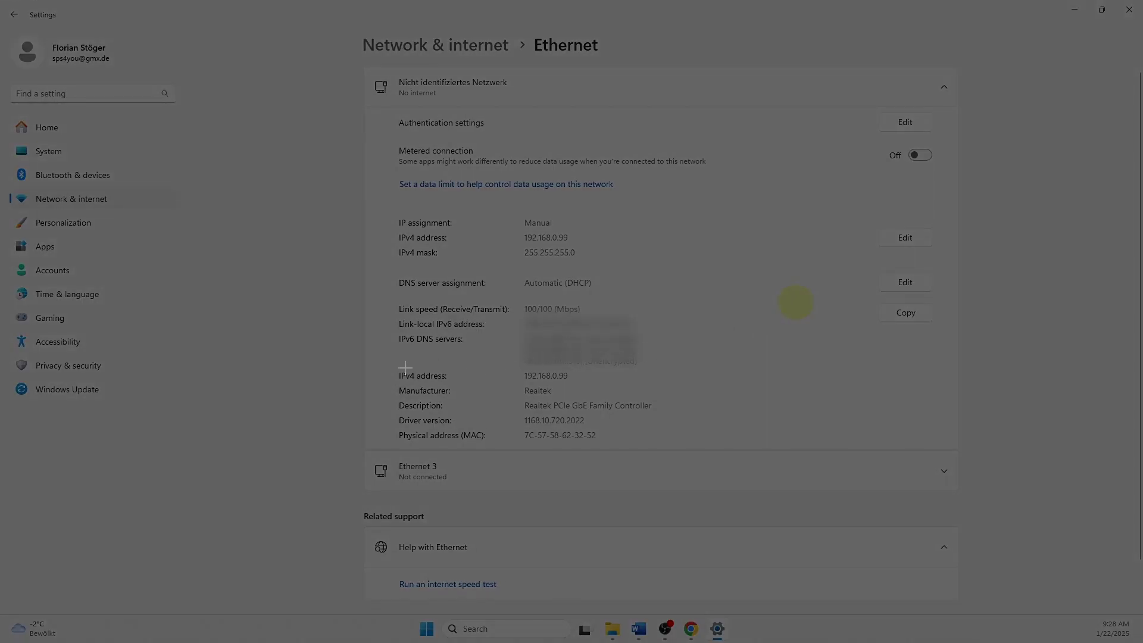
pyautogui.moveTo(390, 365); pyautogui.dragTo(660, 414)
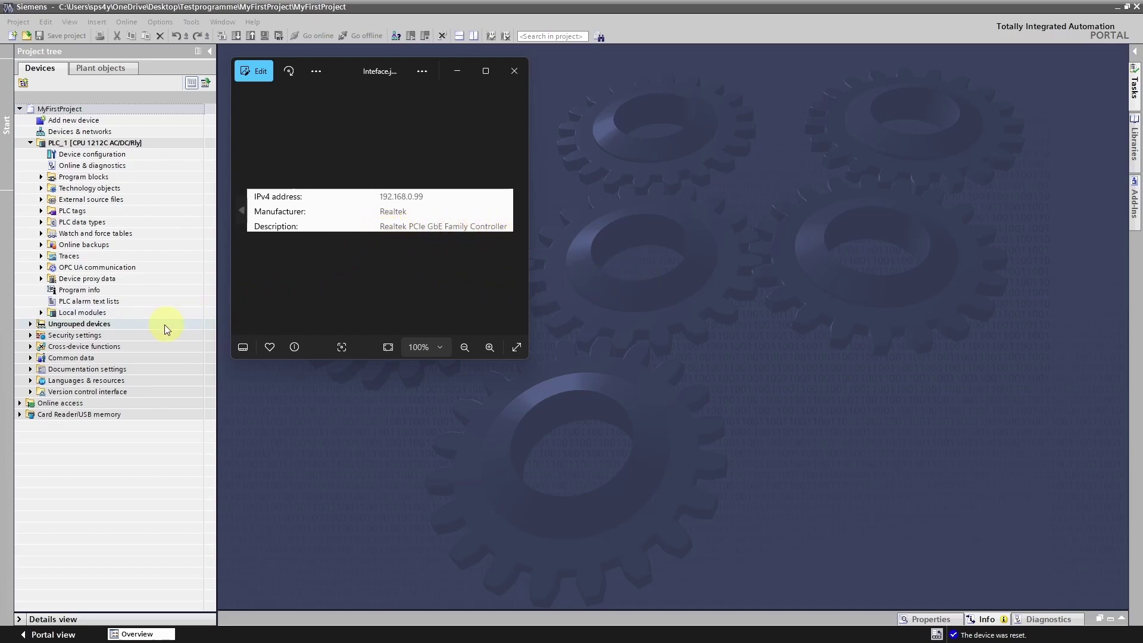
# Step: Expand Online access and the Realtek PCIe GbE Family Controller interface in the project tree
pyautogui.click(20, 403)
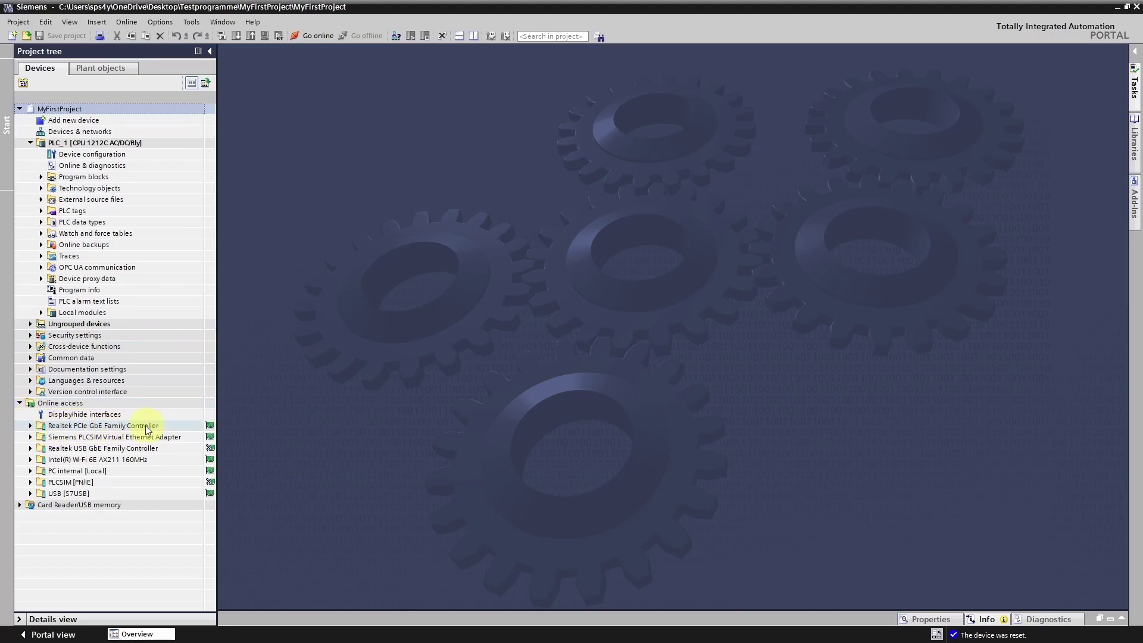
pyautogui.click(30, 425)
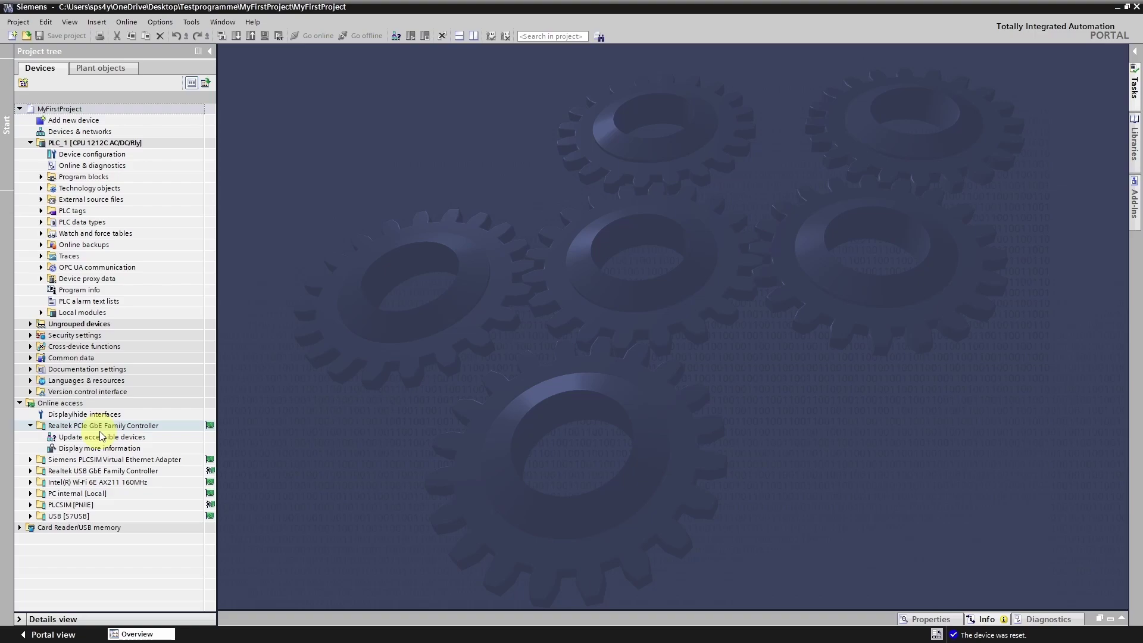
# Step: Run Update accessible devices on the Realtek interface, then check the PLC reference photo
pyautogui.doubleClick(99, 440)
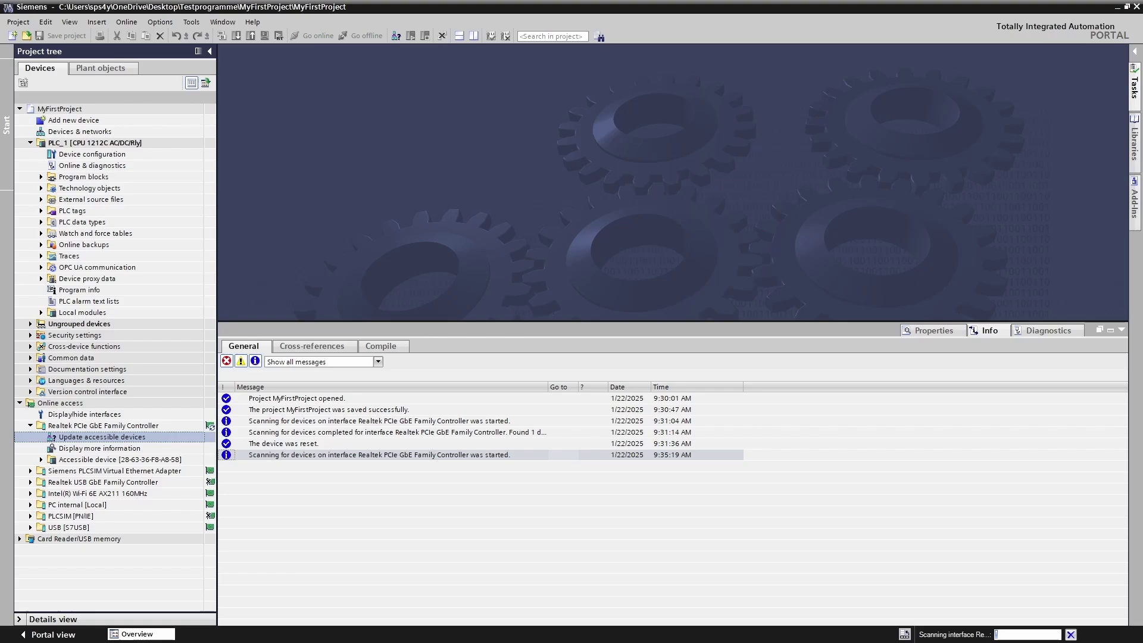
pyautogui.hotkey('alt', 'Tab')
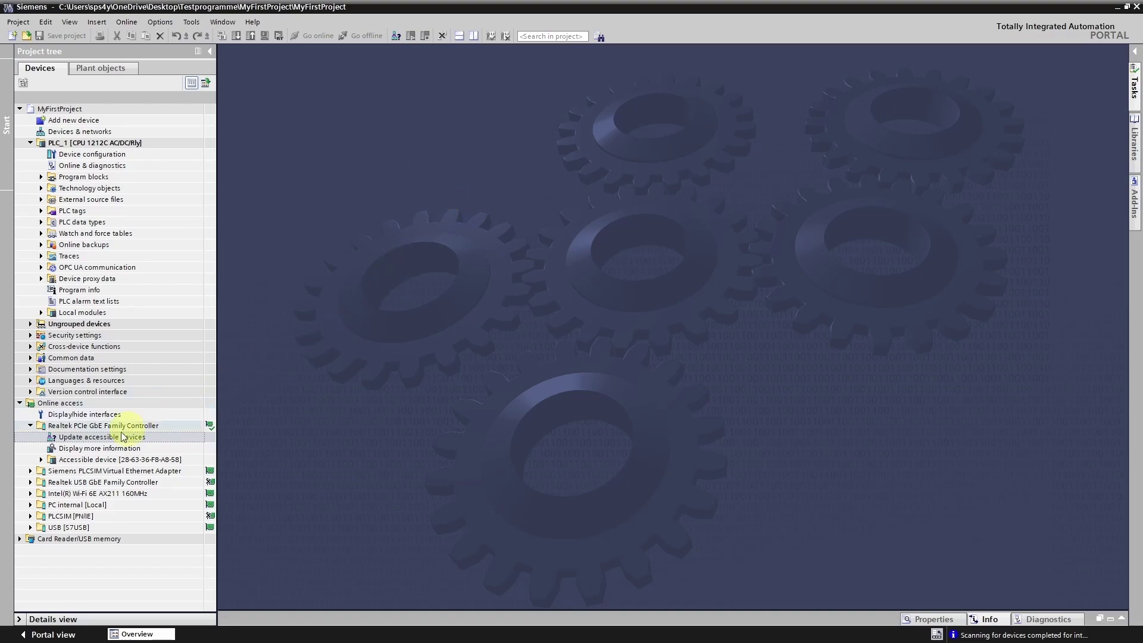
# Step: Open the found device's Online & diagnostics at Functions > Assign IP address, checking the IP reference image
pyautogui.click(39, 459)
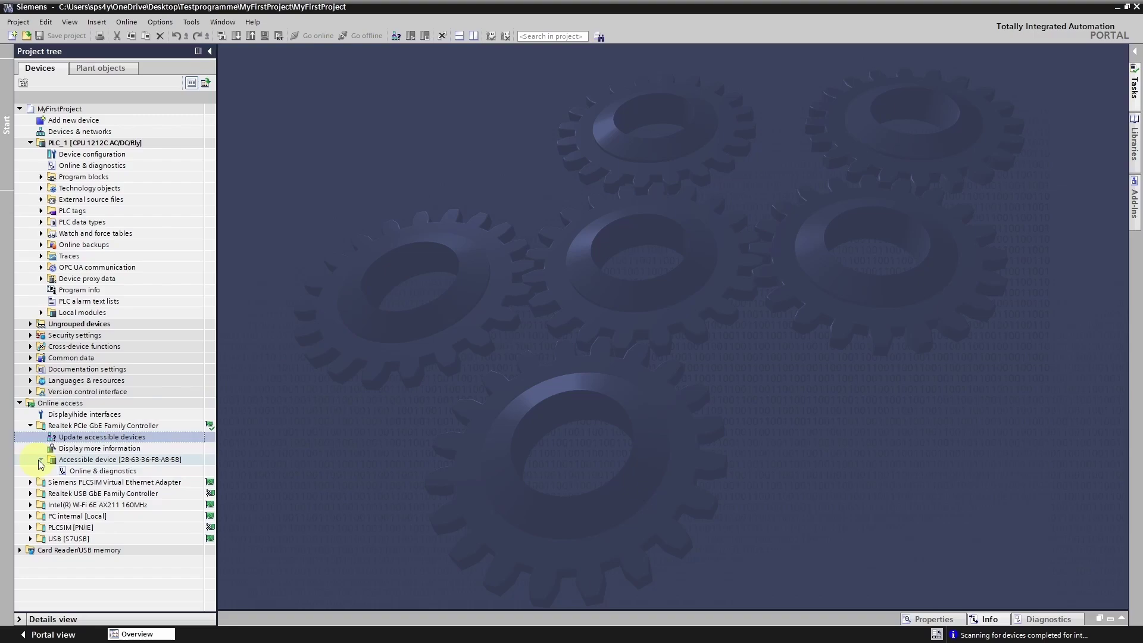
pyautogui.click(76, 471)
pyautogui.doubleClick(76, 470)
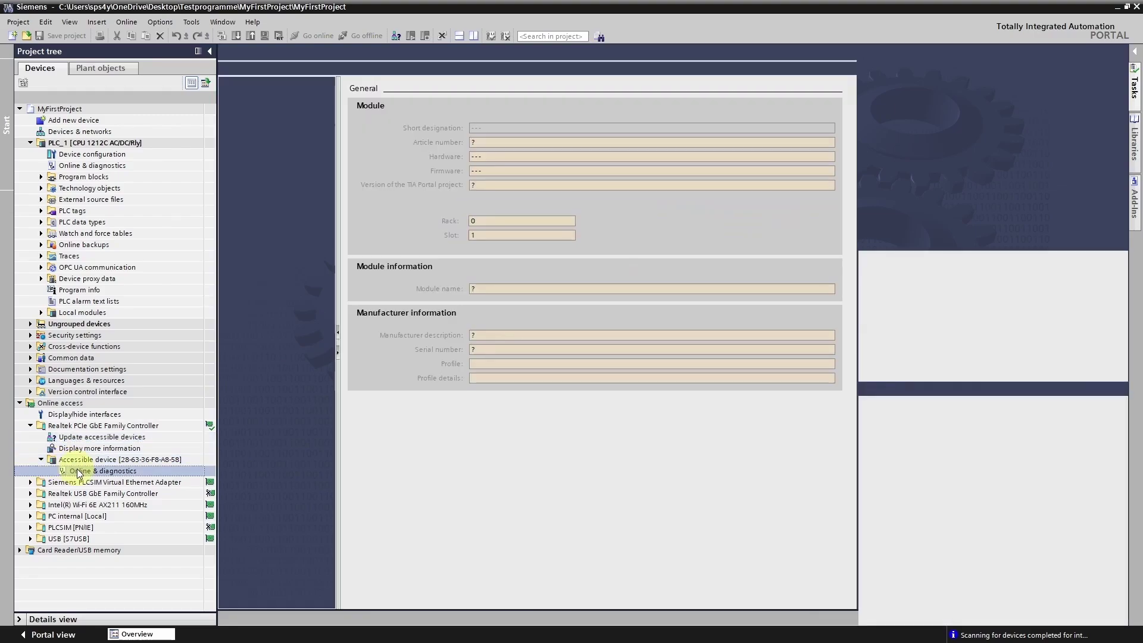
pyautogui.click(244, 104)
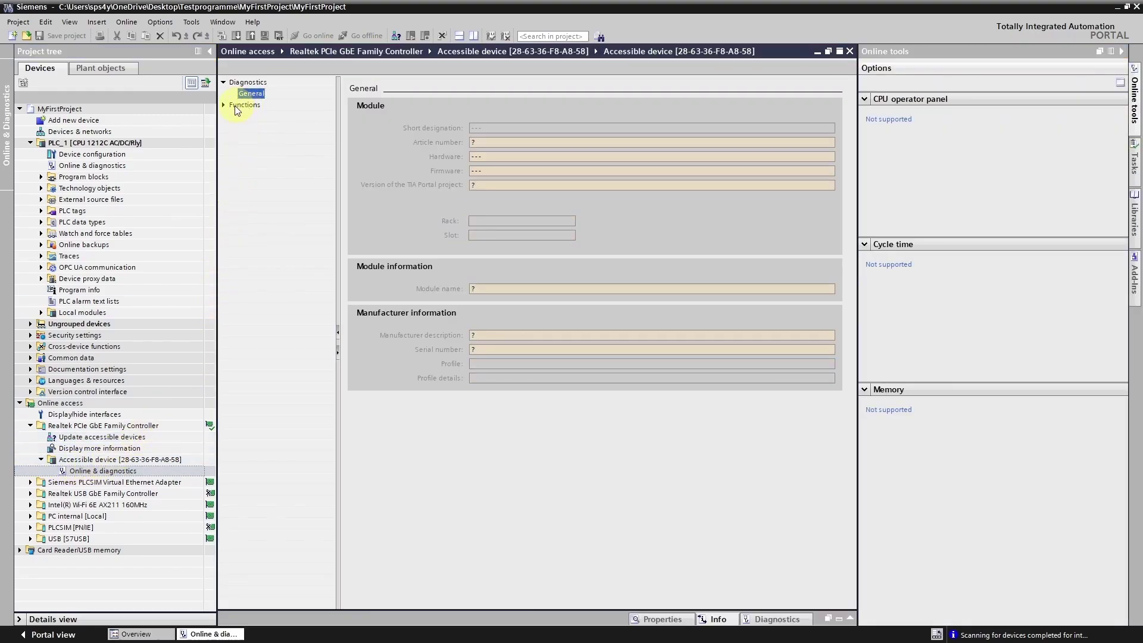
pyautogui.click(223, 105)
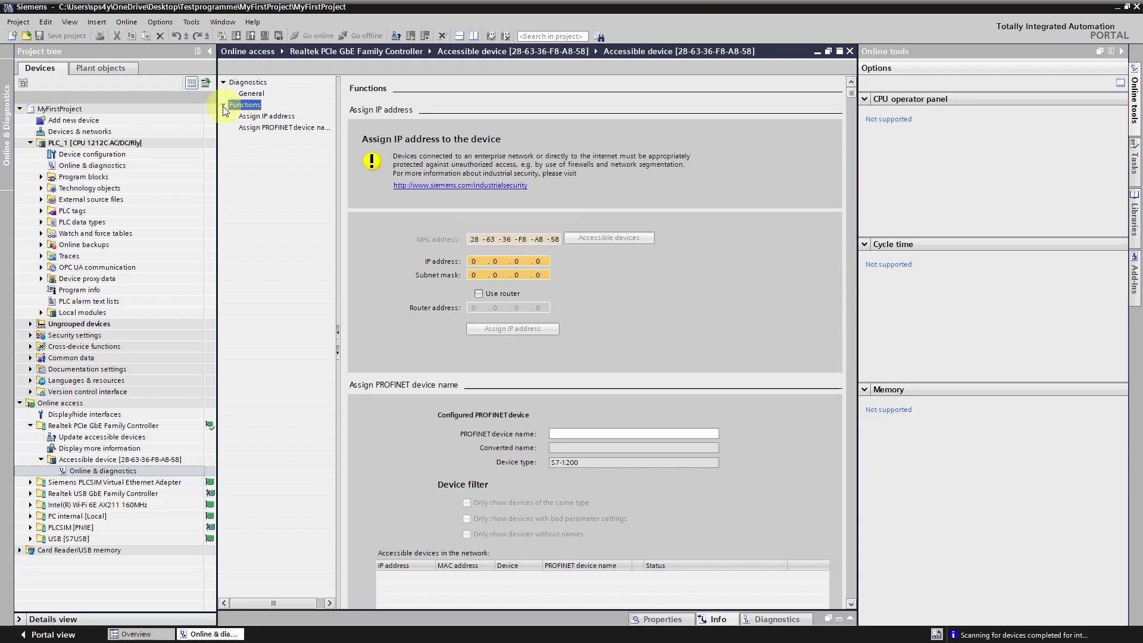
pyautogui.click(257, 117)
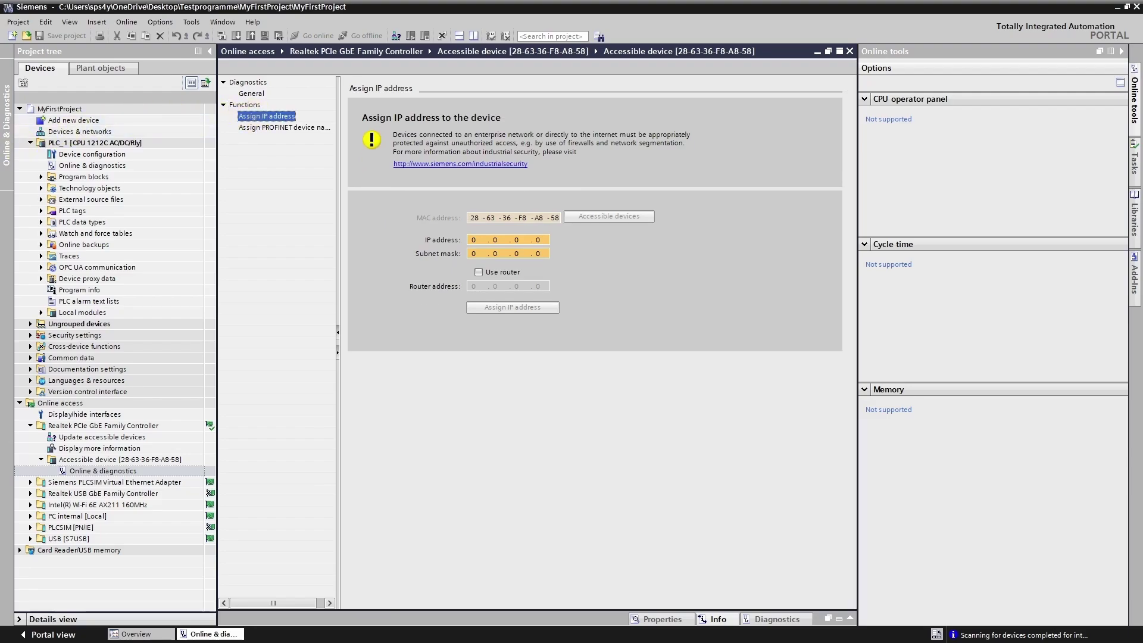
pyautogui.hotkey('alt', 'Tab')
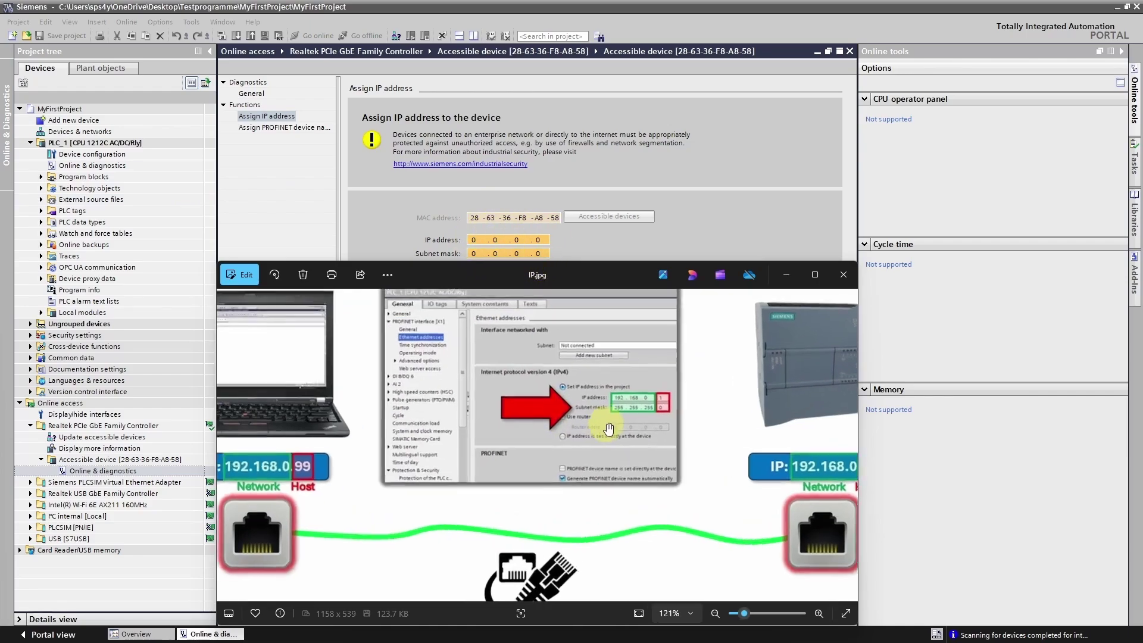
pyautogui.scroll(5, 608, 428)
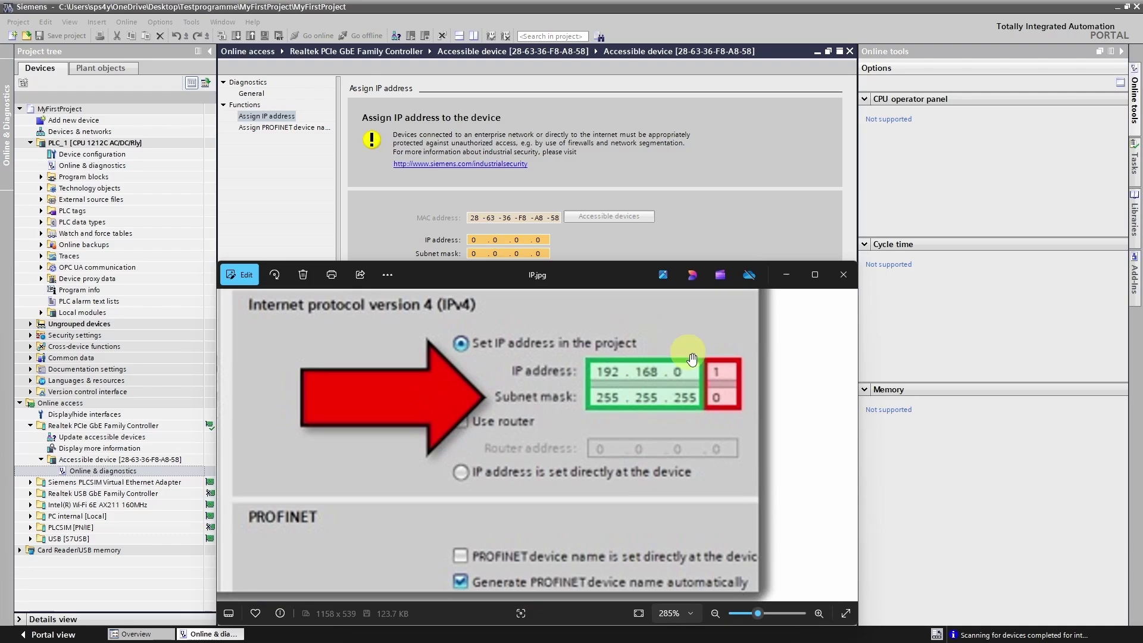
# Step: Assign the PLC the IP address 192.168.0.1 with subnet mask 255.255.255.0
pyautogui.click(474, 239)
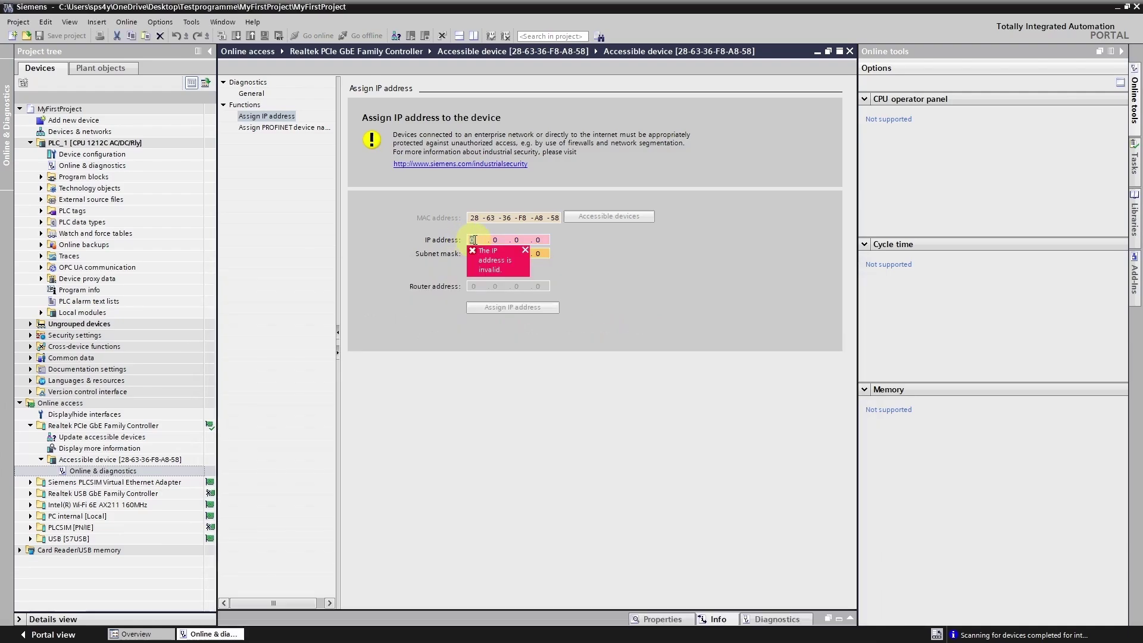
pyautogui.write('192.168.0')
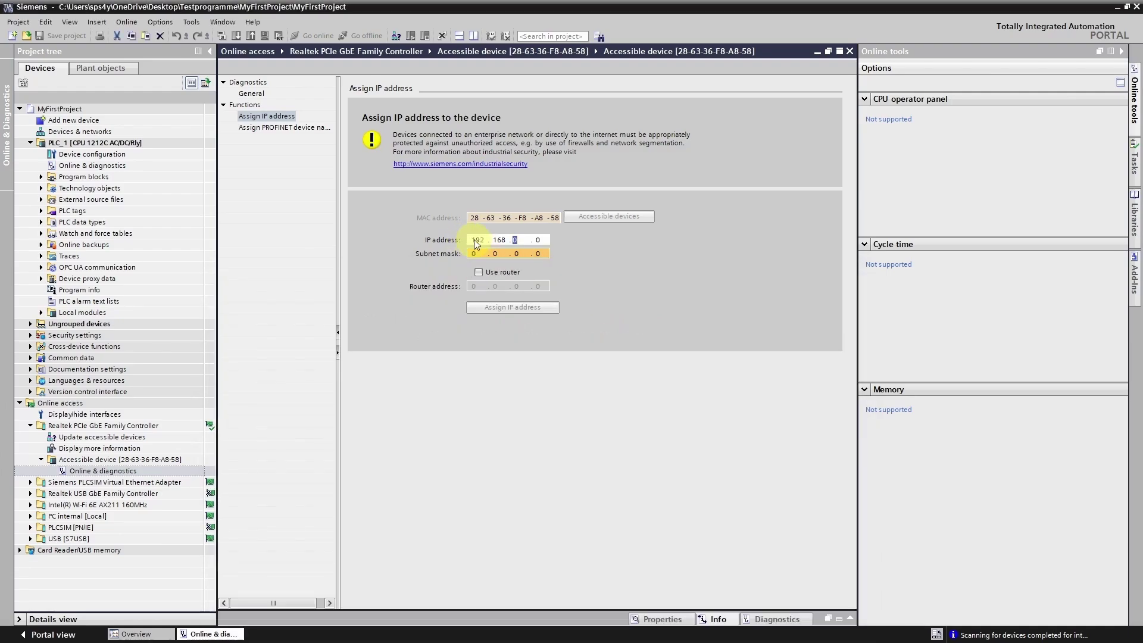
pyautogui.write('.1')
pyautogui.click(472, 254)
pyautogui.write('255.255.2')
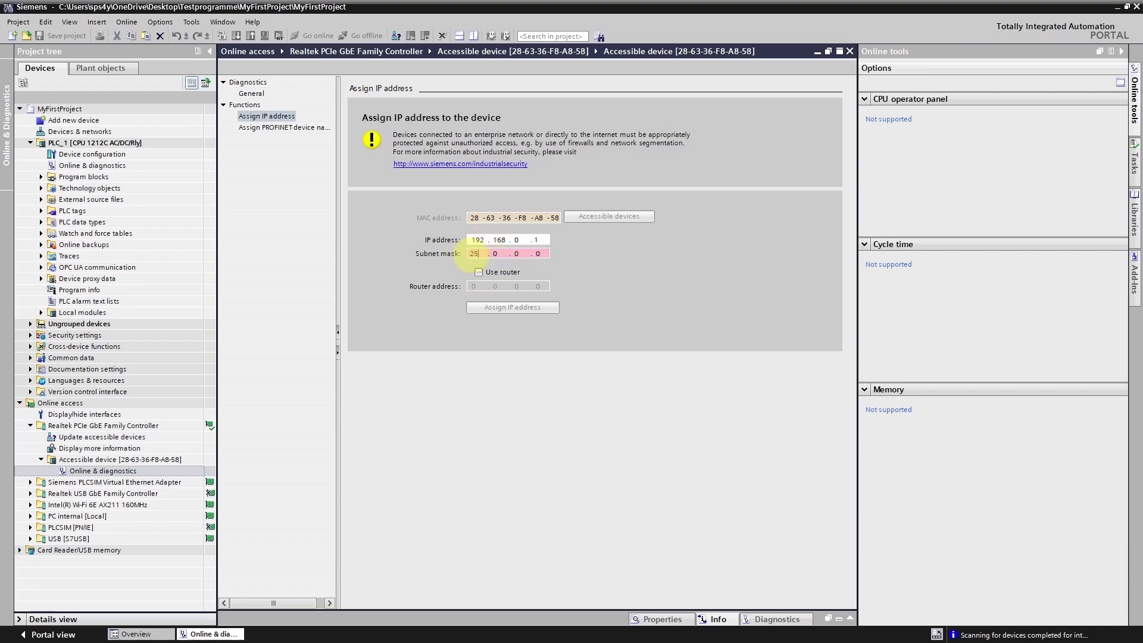
pyautogui.write('55')
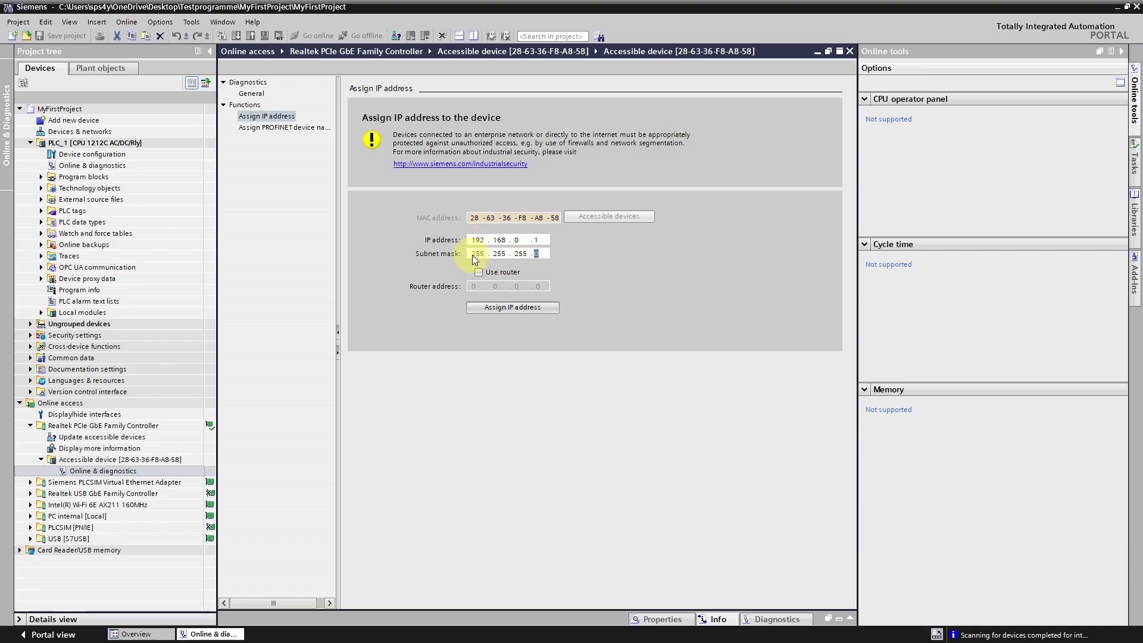
pyautogui.click(500, 309)
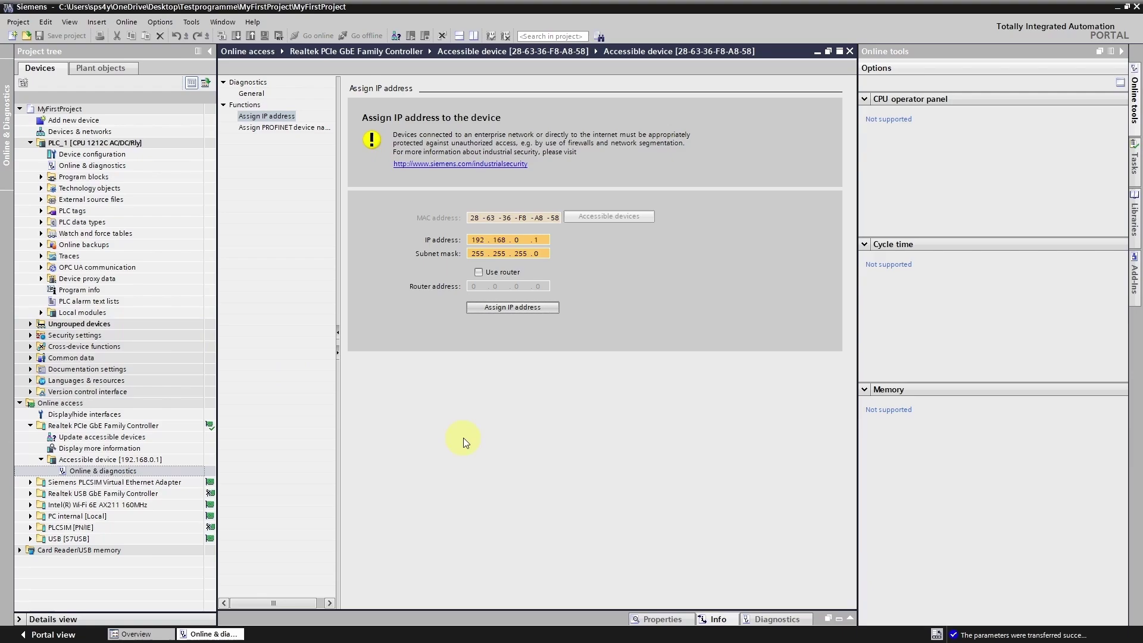
# Step: Rescan the Realtek interface and expand the device now listed as Accessible device [192.168.0.1]
pyautogui.click(98, 438)
pyautogui.doubleClick(98, 439)
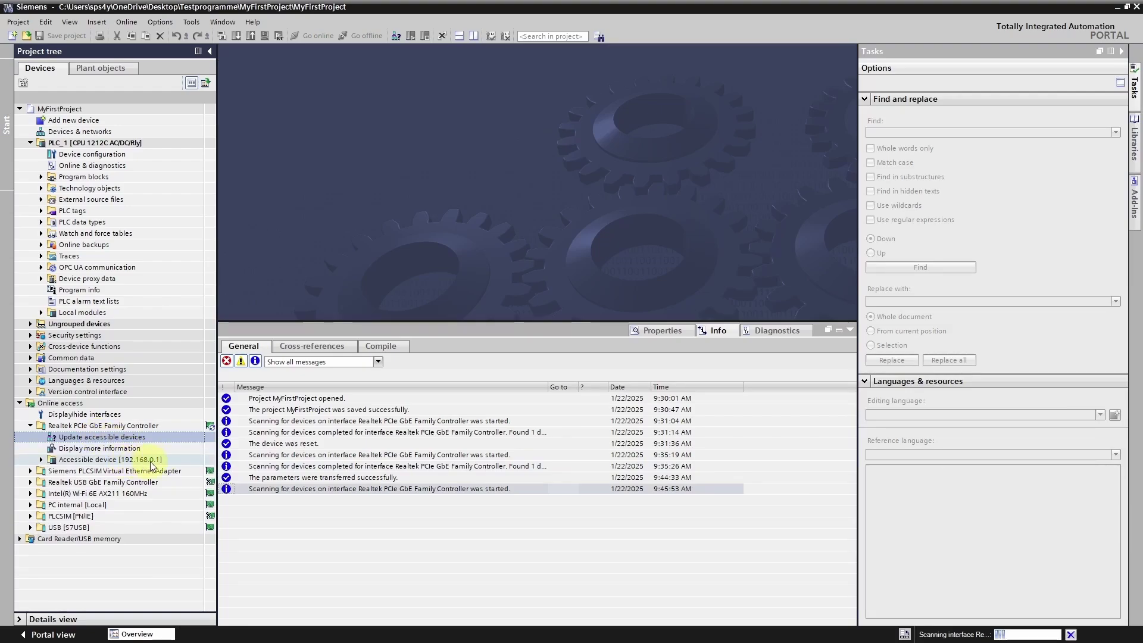
pyautogui.hotkey('alt', 'Tab')
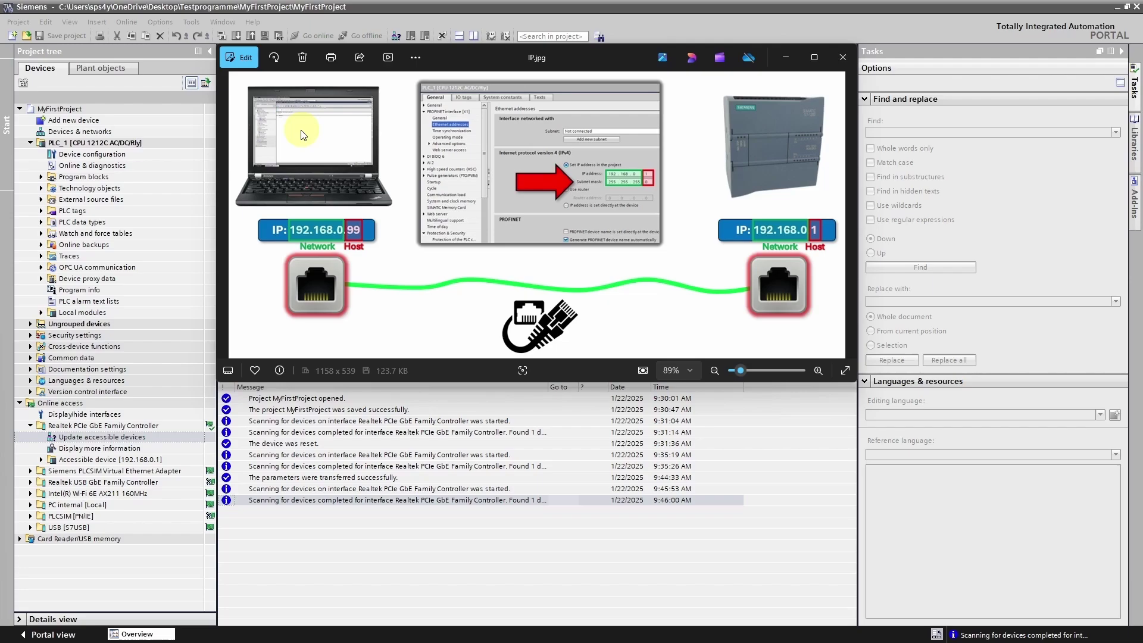
pyautogui.click(41, 460)
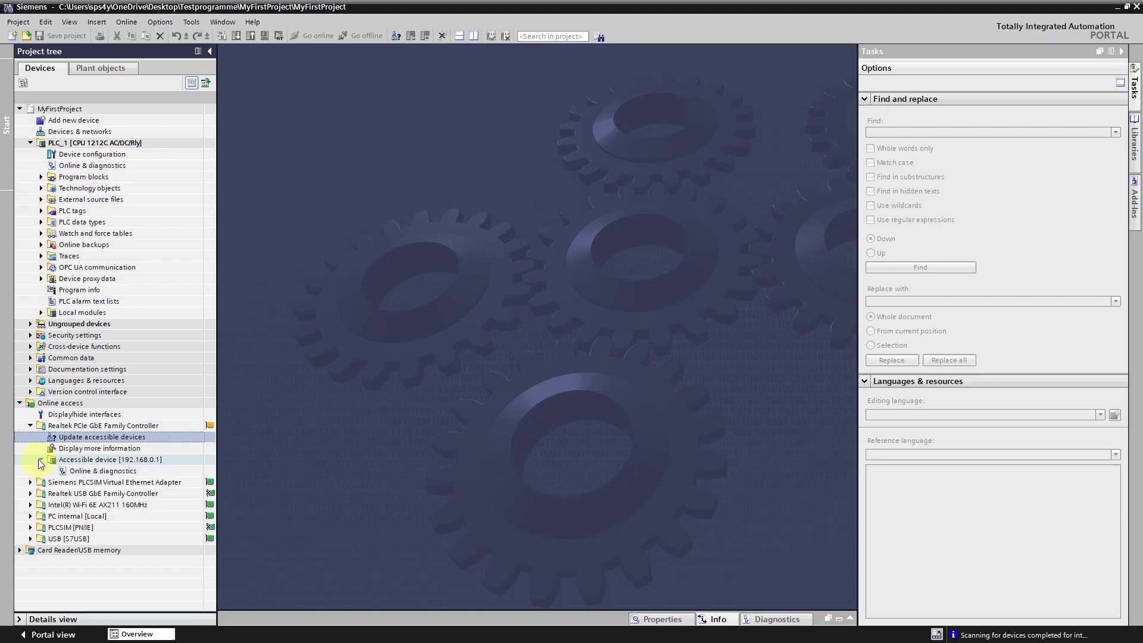
# Step: Go online with the CPU, review diagnostics buffer, cycle time and memory, then its IP address page
pyautogui.doubleClick(82, 474)
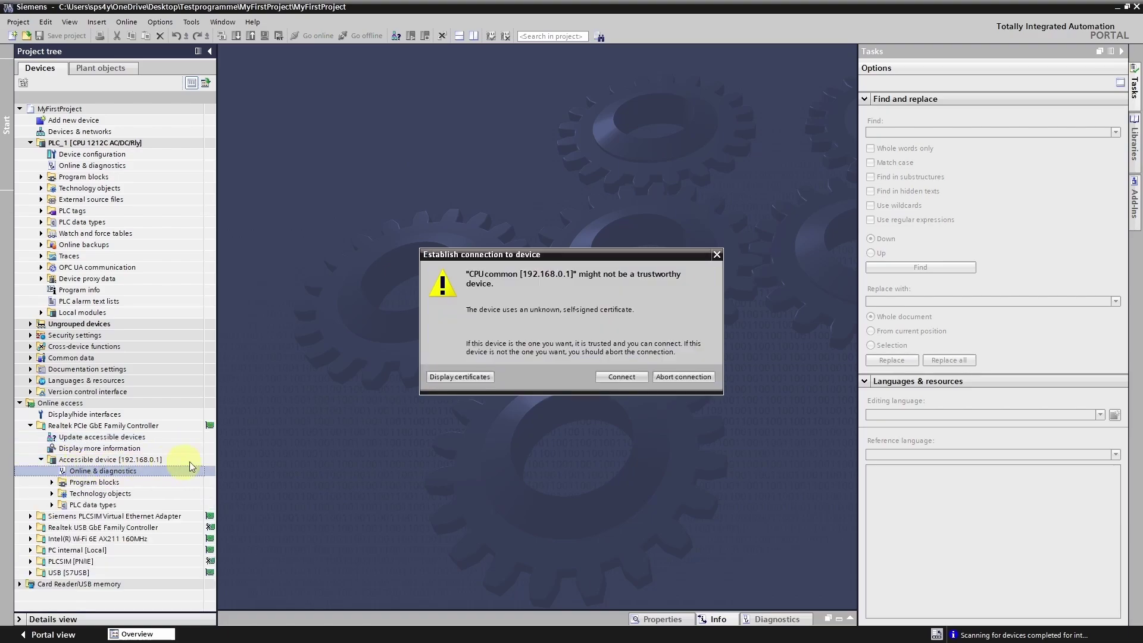
pyautogui.click(619, 377)
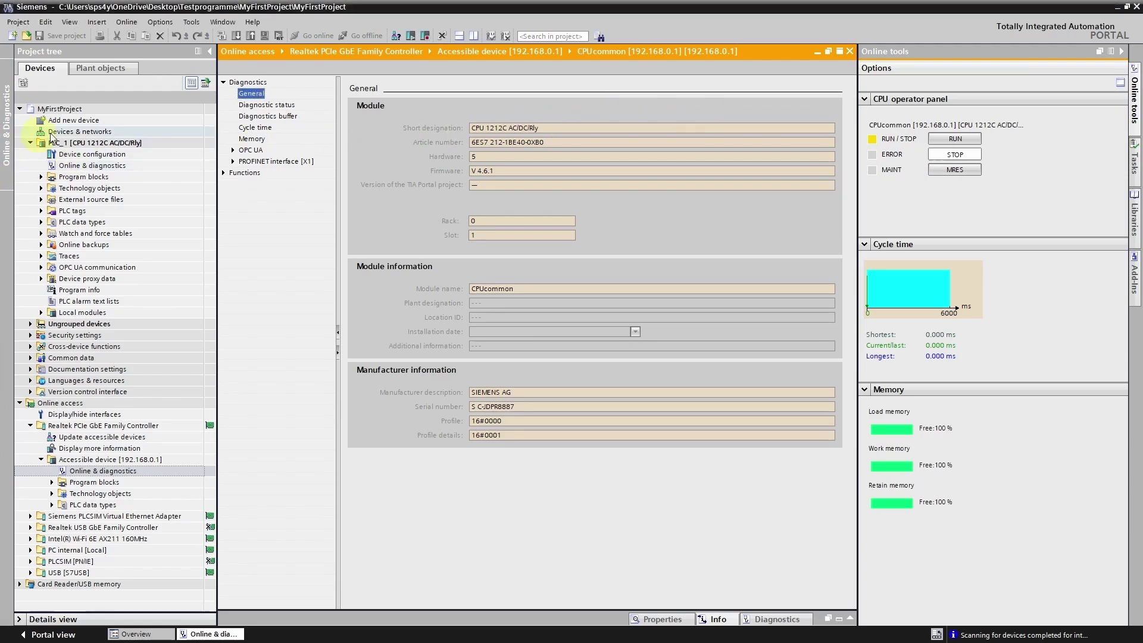
pyautogui.click(266, 116)
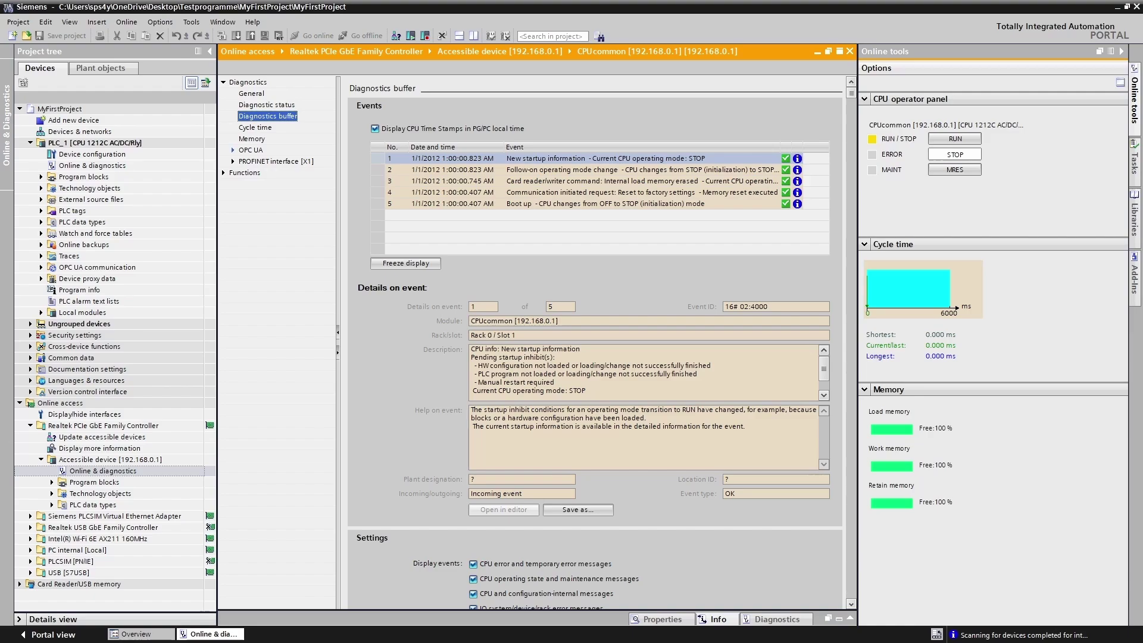
pyautogui.click(256, 128)
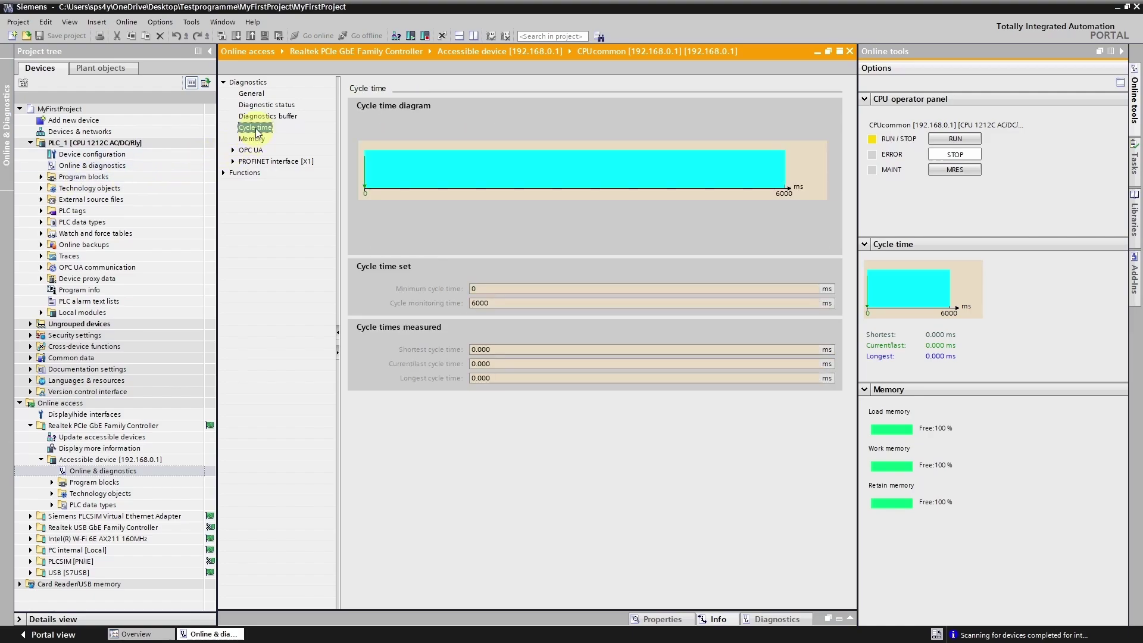
pyautogui.click(257, 140)
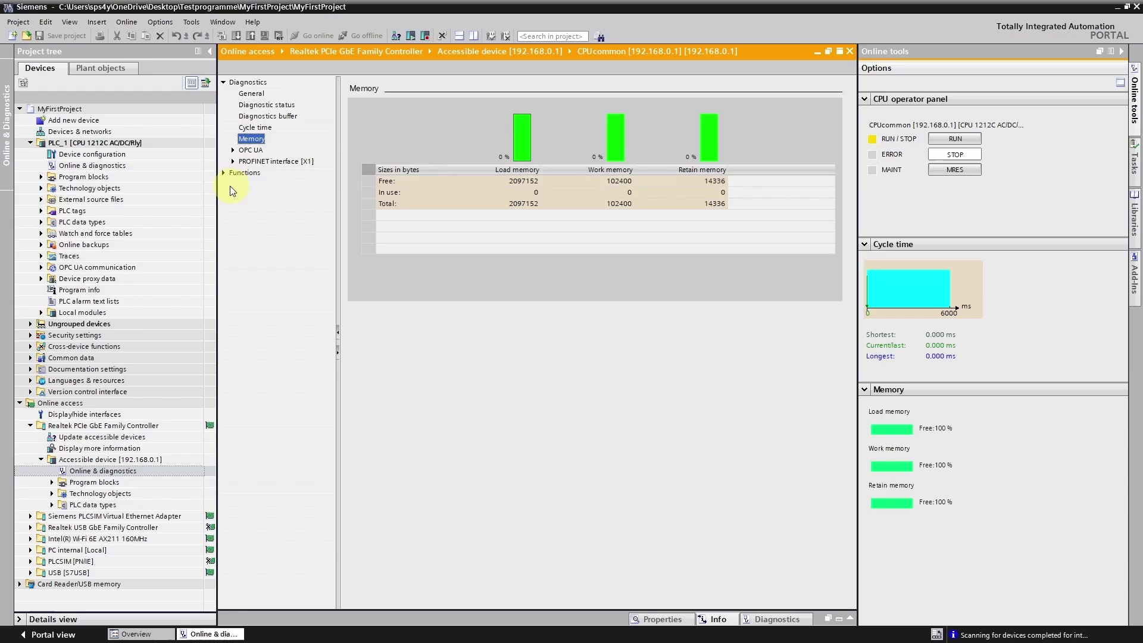
pyautogui.click(224, 172)
pyautogui.click(250, 186)
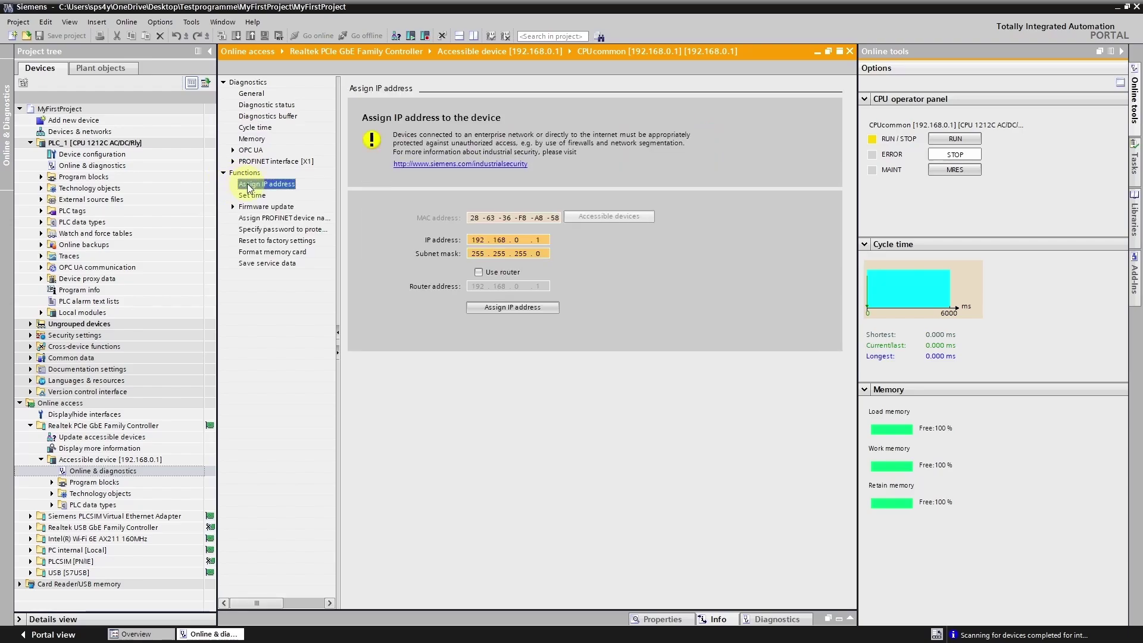
# Step: Open the Reset to factory settings function in the CPU's online diagnostics
pyautogui.click(264, 242)
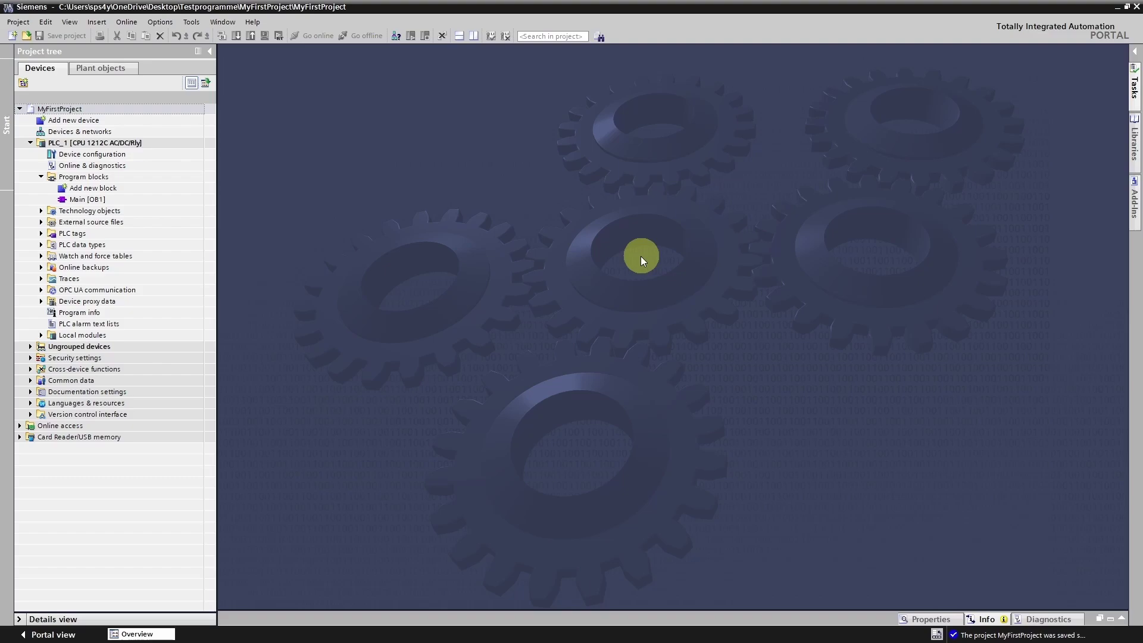
# Step: Select PLC_1 and compile its hardware and software
pyautogui.click(106, 144)
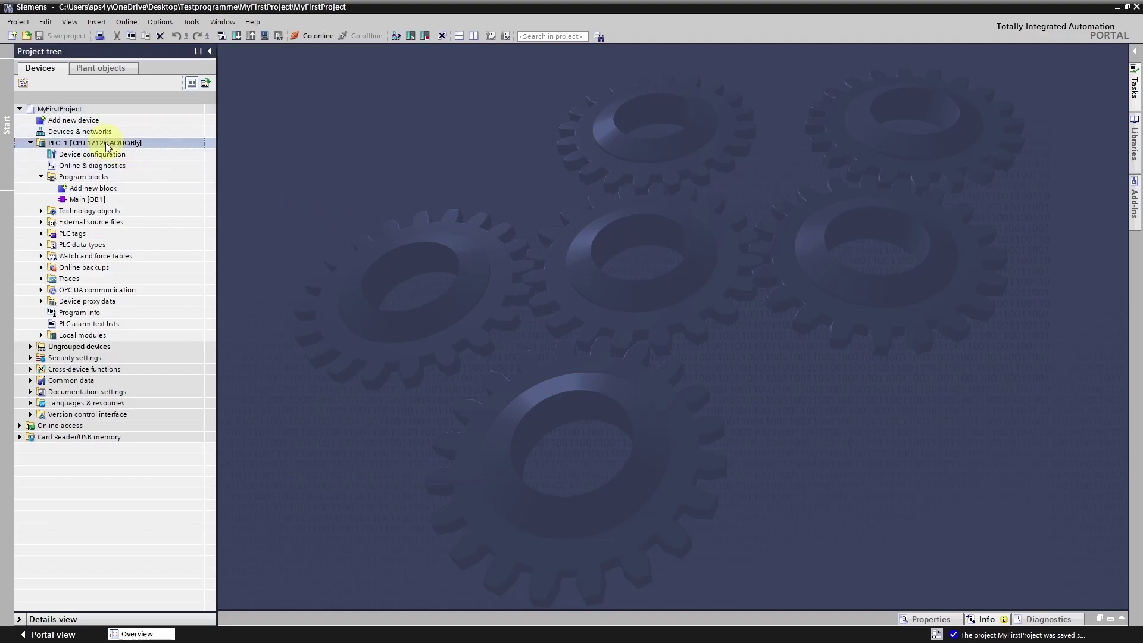
pyautogui.click(222, 36)
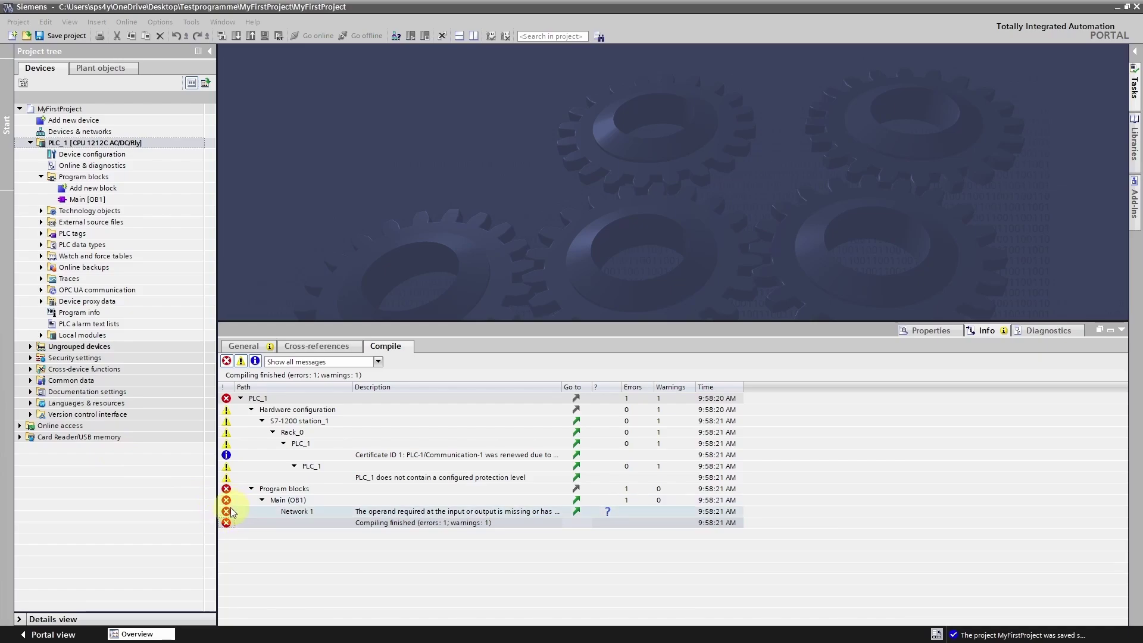
# Step: Assign %Q0.0 "Lamp" as the operand of the Network 1 coil
pyautogui.click(575, 512)
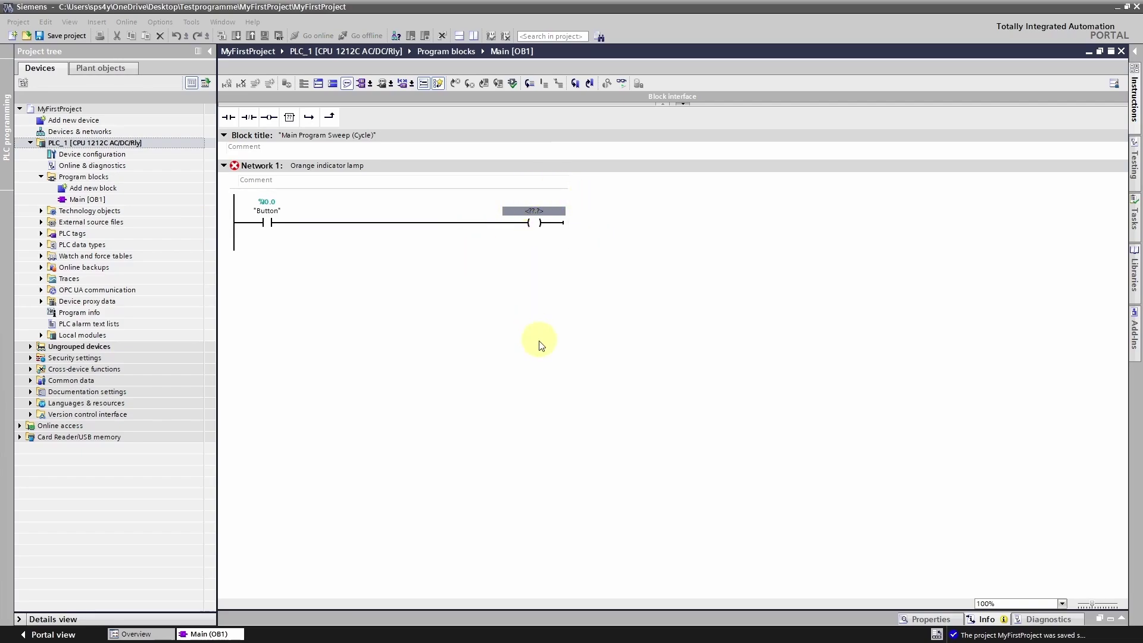
pyautogui.click(535, 212)
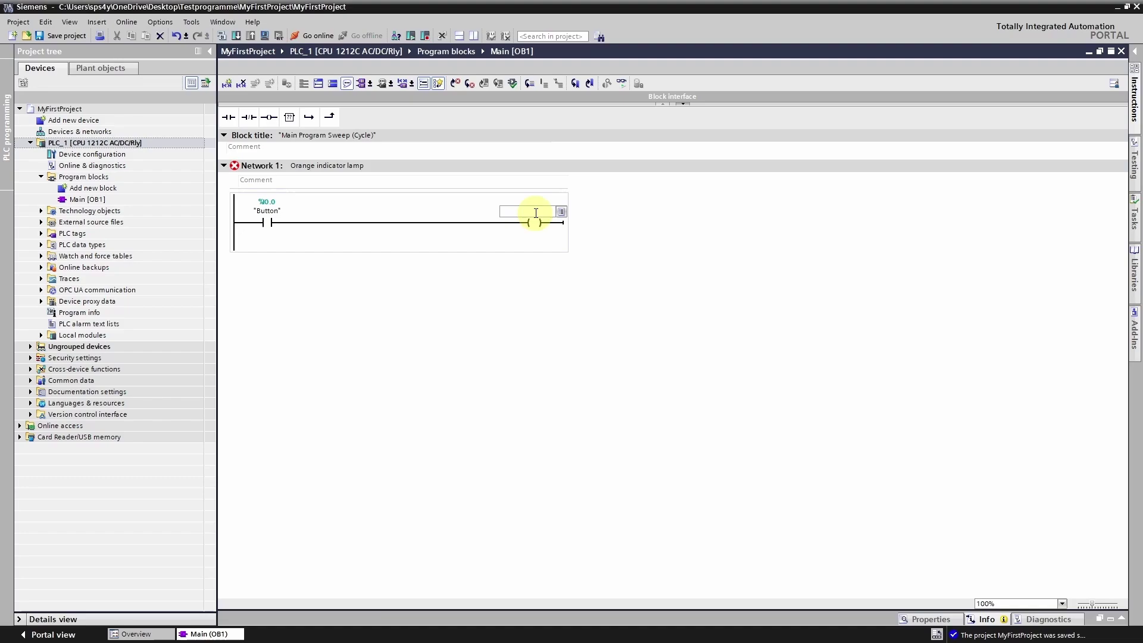
pyautogui.write('q0.0')
pyautogui.press('Return')
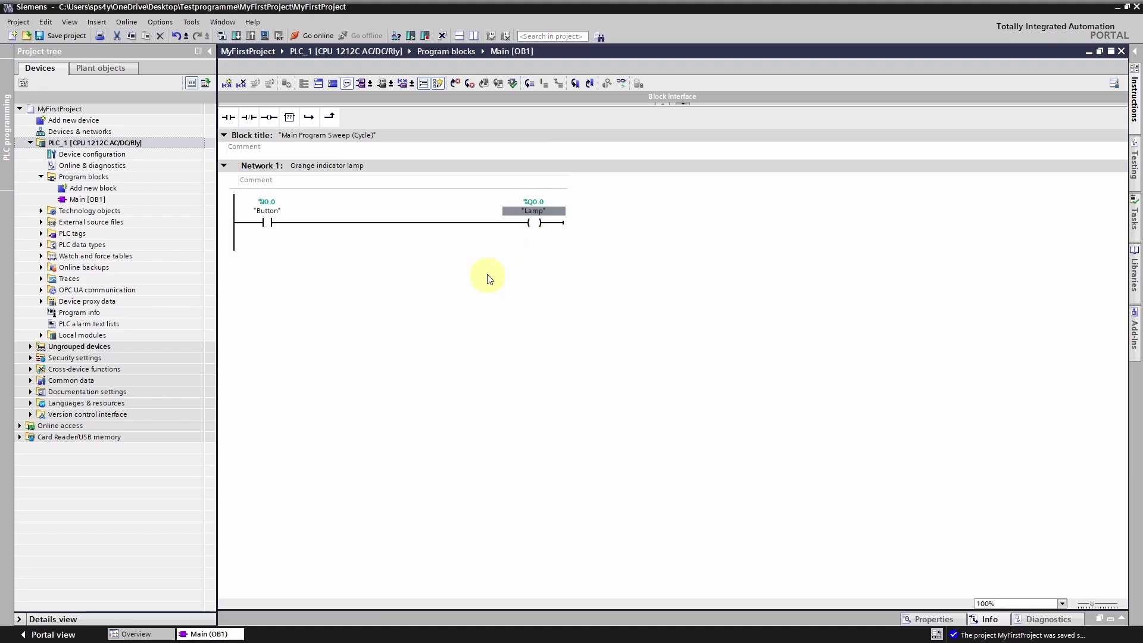
# Step: Recompile PLC_1, getting 0 errors and 0 warnings
pyautogui.click(122, 143)
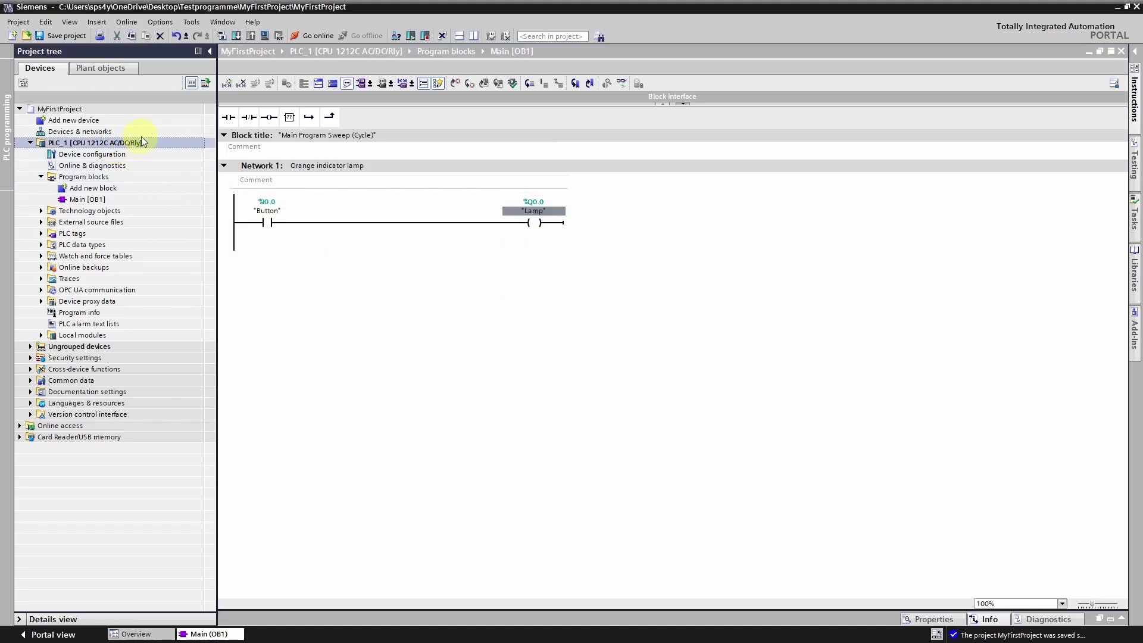
pyautogui.click(220, 36)
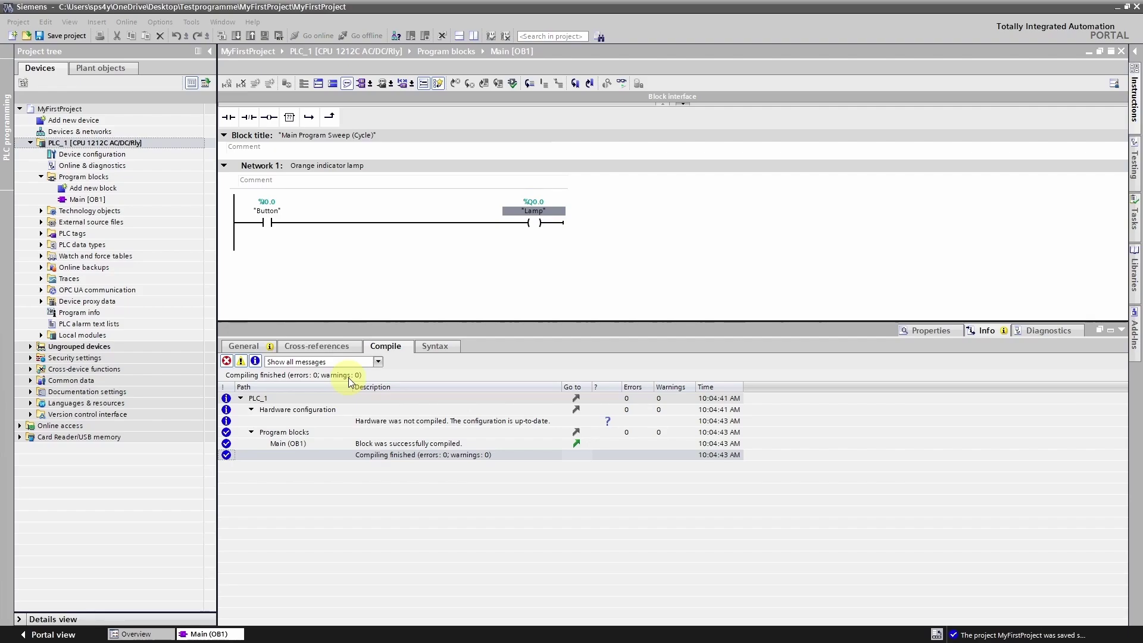
pyautogui.click(131, 143)
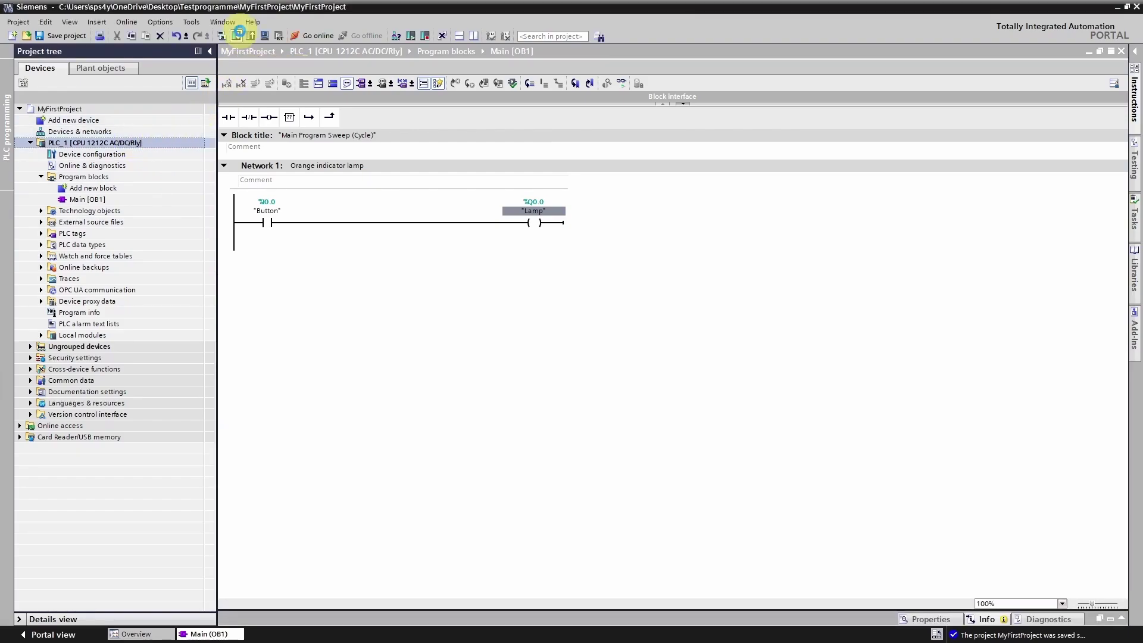
# Step: In Extended download, flash-test the found CPU's LED and choose CPUcommon at 192.168.0.1 as target
pyautogui.click(238, 33)
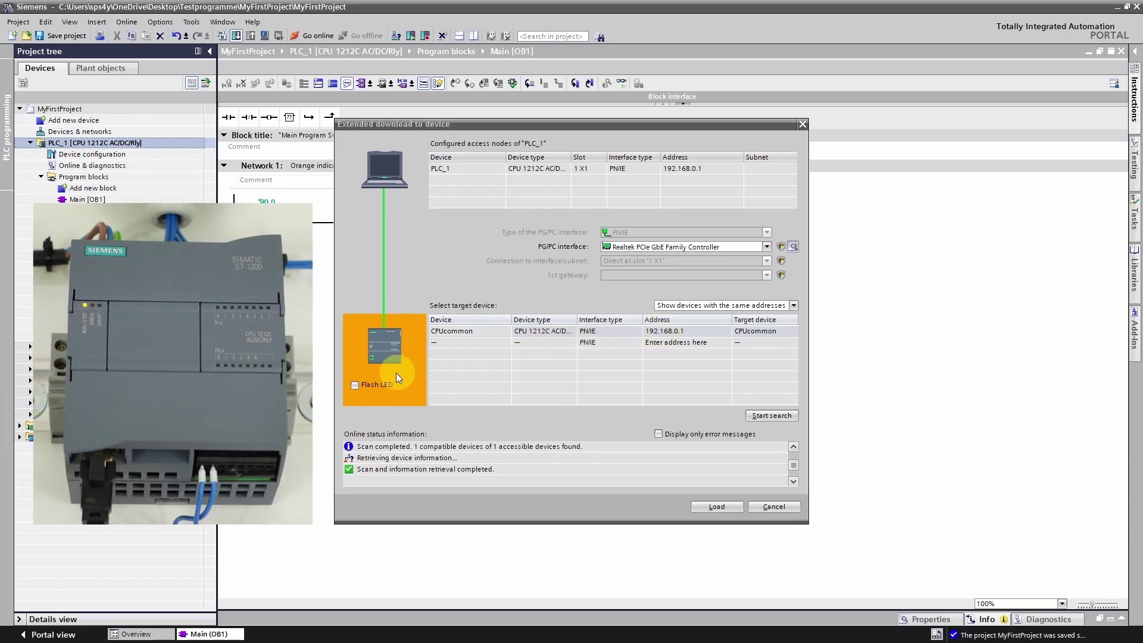
pyautogui.click(355, 384)
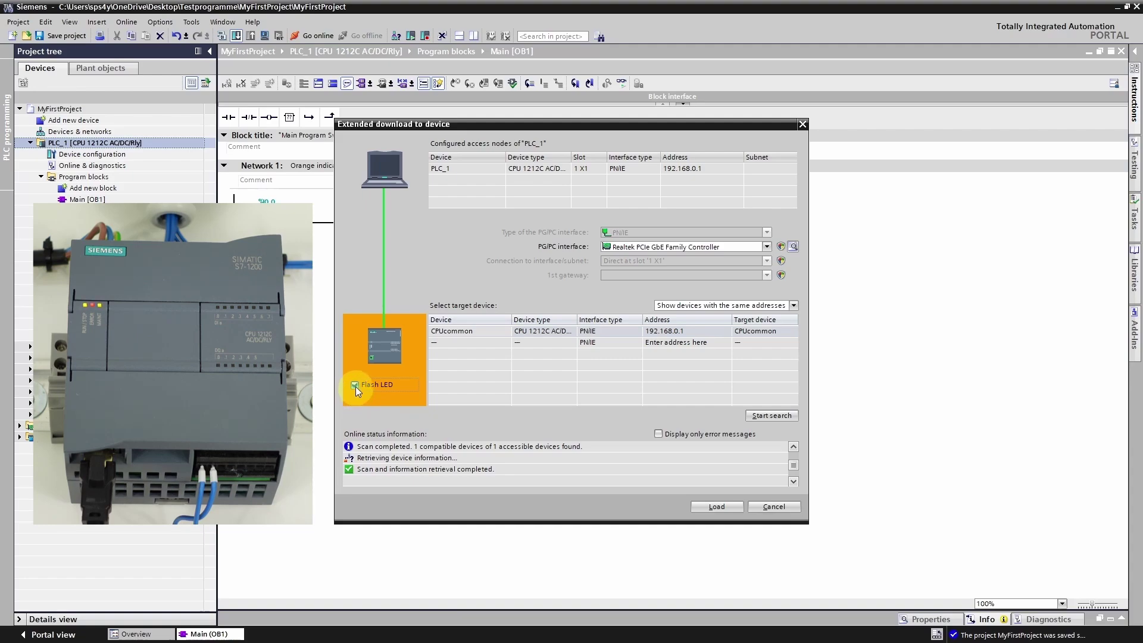
pyautogui.click(355, 385)
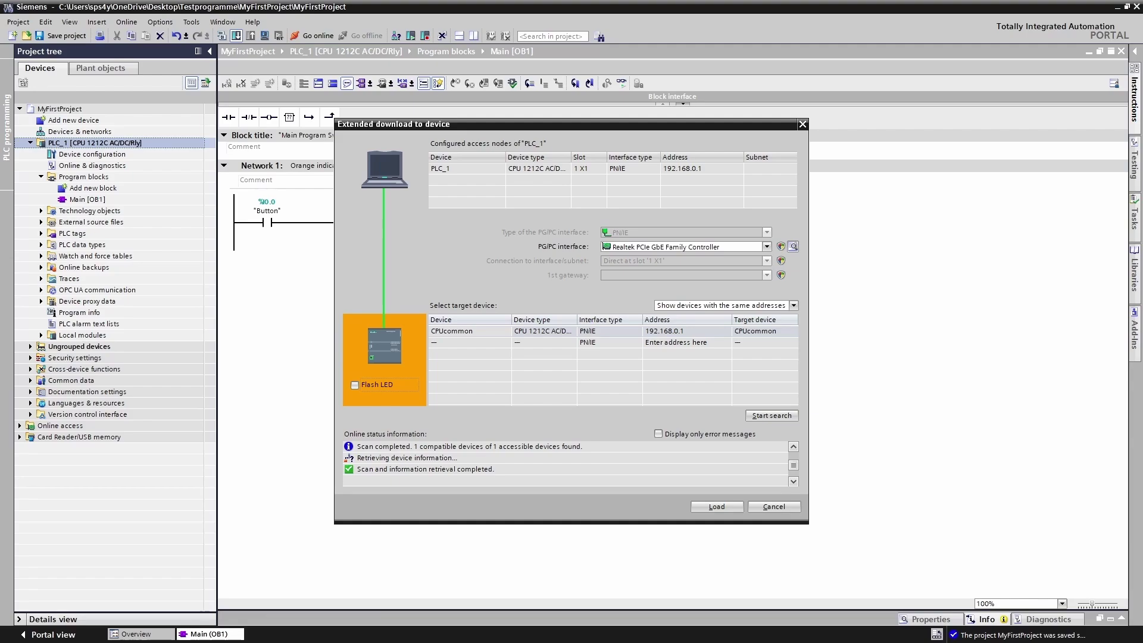
pyautogui.click(479, 328)
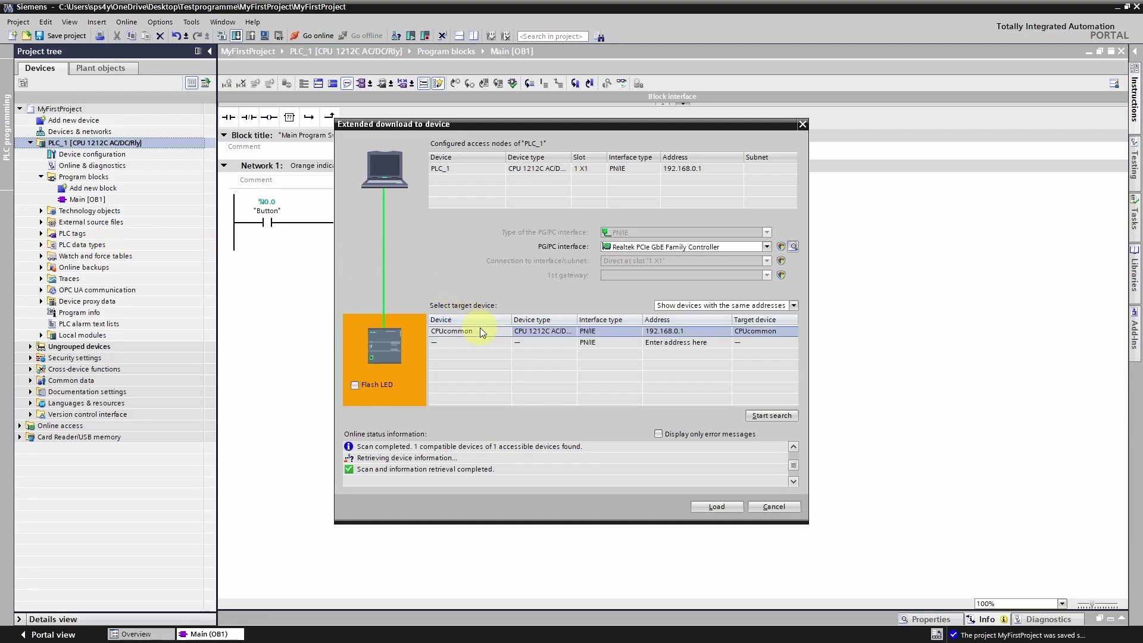
# Step: Load the configuration and program onto PLC_1, confirm the preview, and finish the load results
pyautogui.click(717, 505)
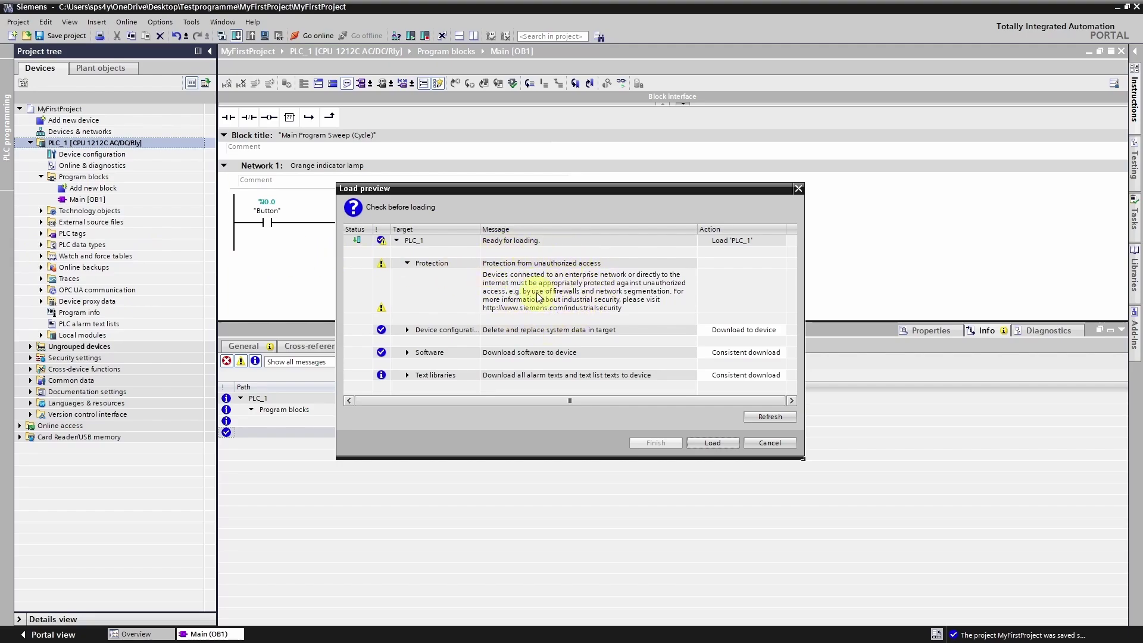
pyautogui.click(707, 445)
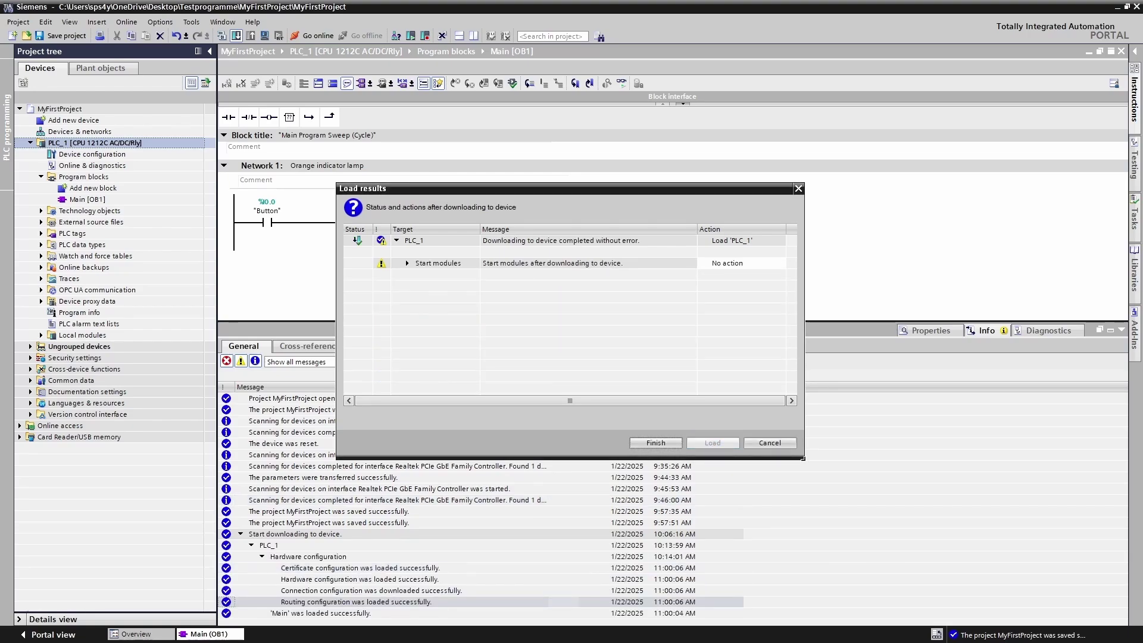
pyautogui.click(656, 443)
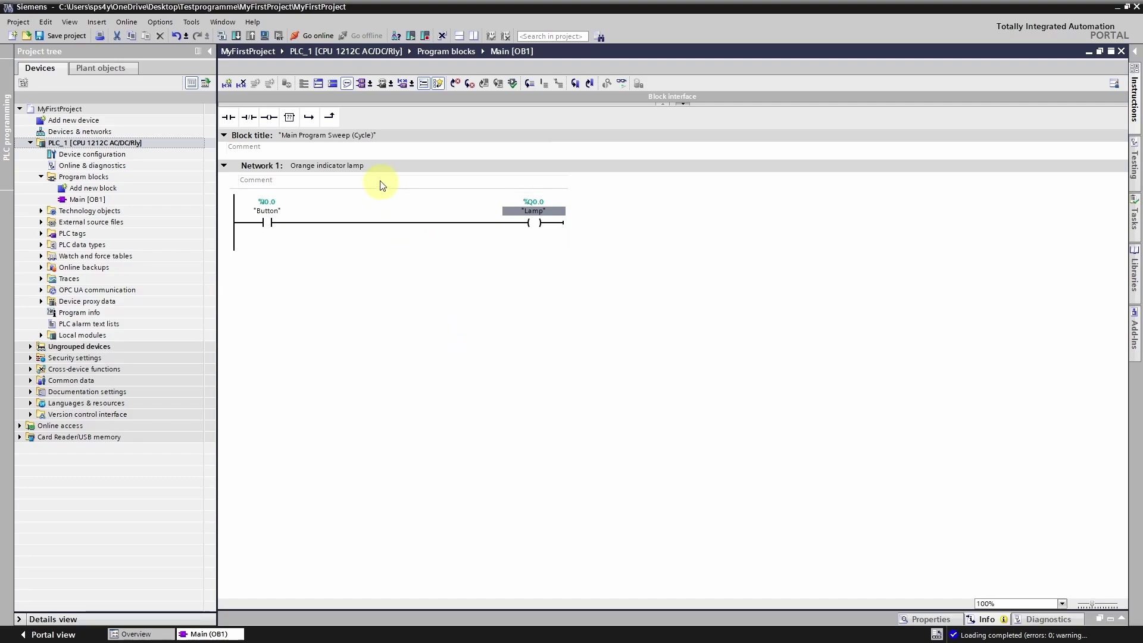
# Step: Take PLC_1 online and switch the CPU to RUN from the CPU operator panel
pyautogui.click(320, 37)
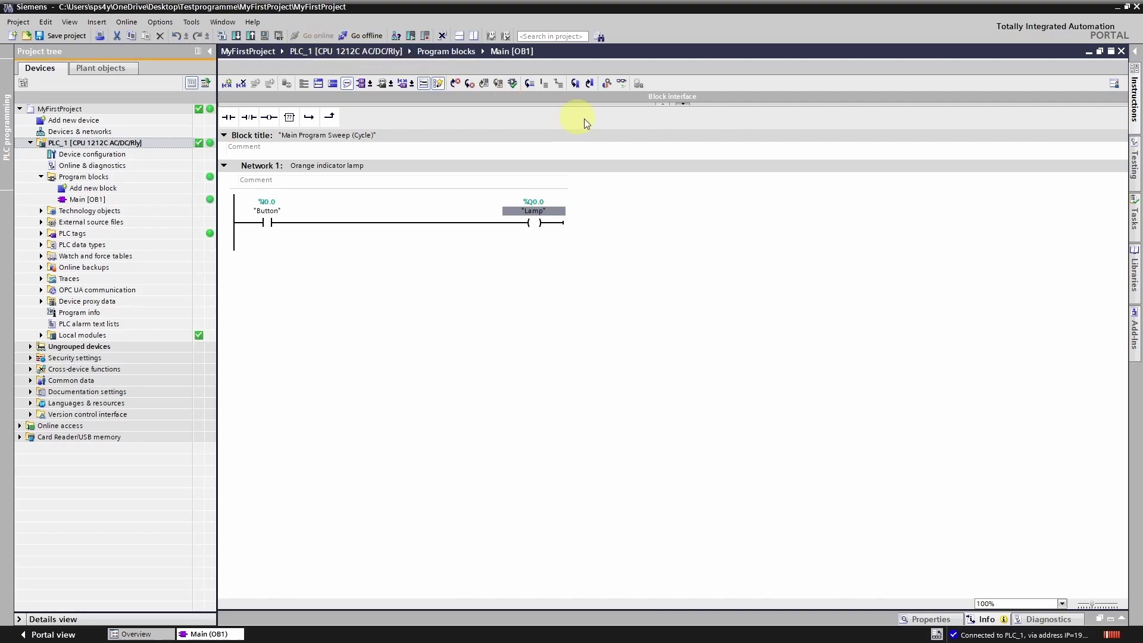
pyautogui.click(1134, 161)
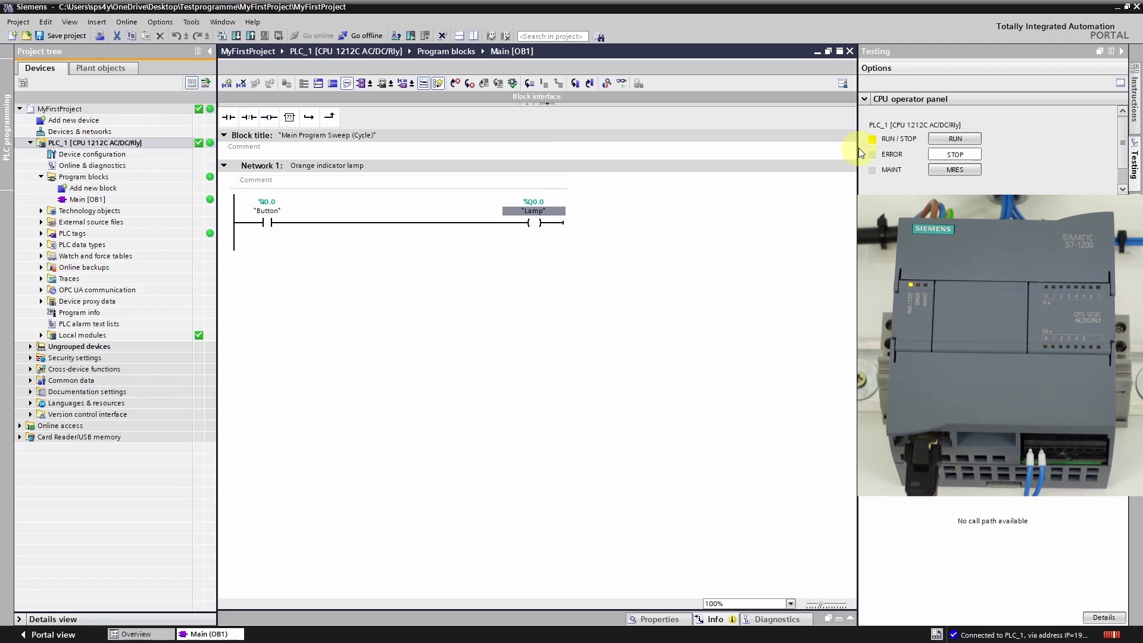
pyautogui.click(954, 138)
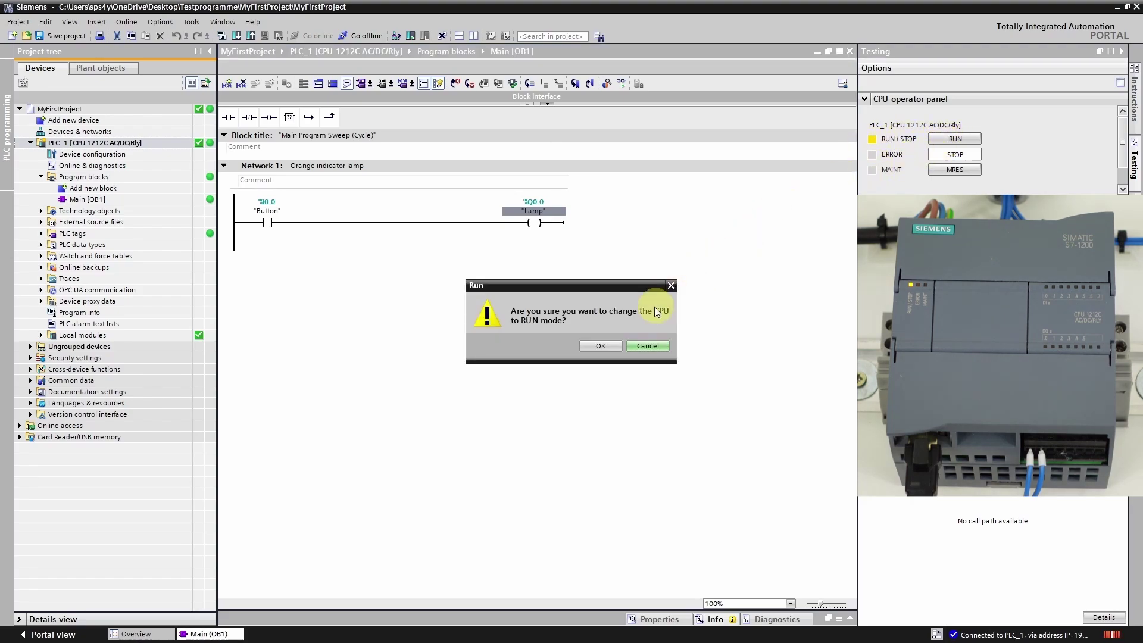
pyautogui.click(617, 347)
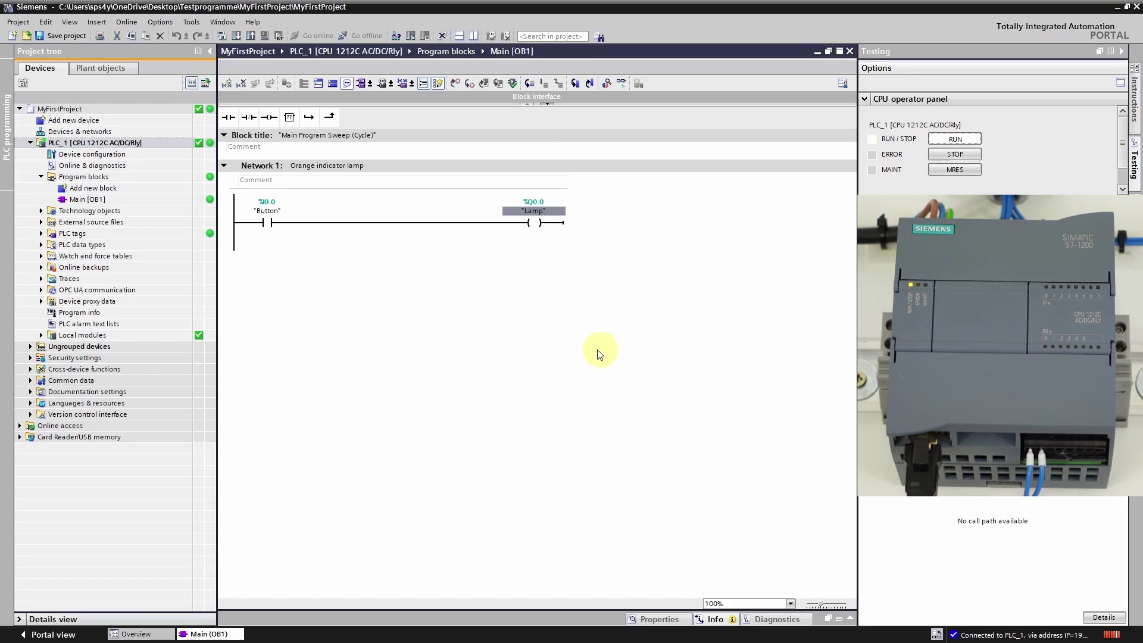